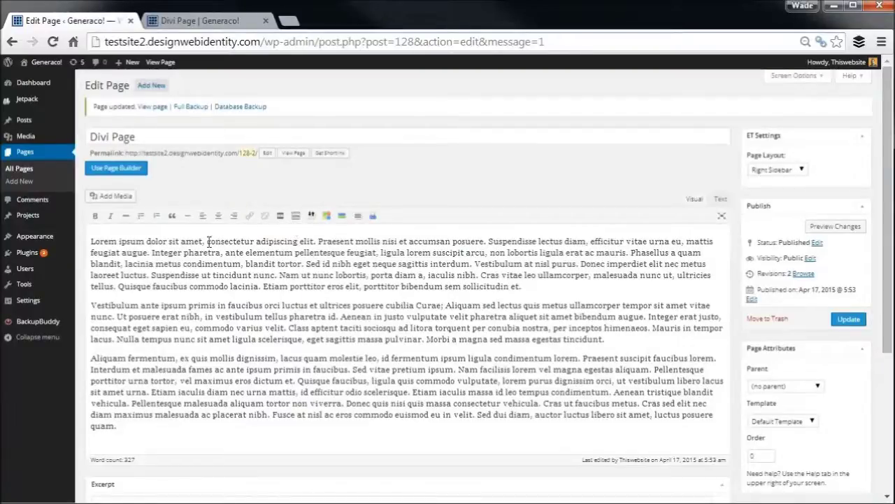
Step: Select part of the lorem ipsum body text in the standard editor, then deselect it
{"action": "left_click_drag", "start_coordinate": [187, 242], "coordinate": [509, 392]}
{"action": "left_click", "coordinate": [474, 316]}
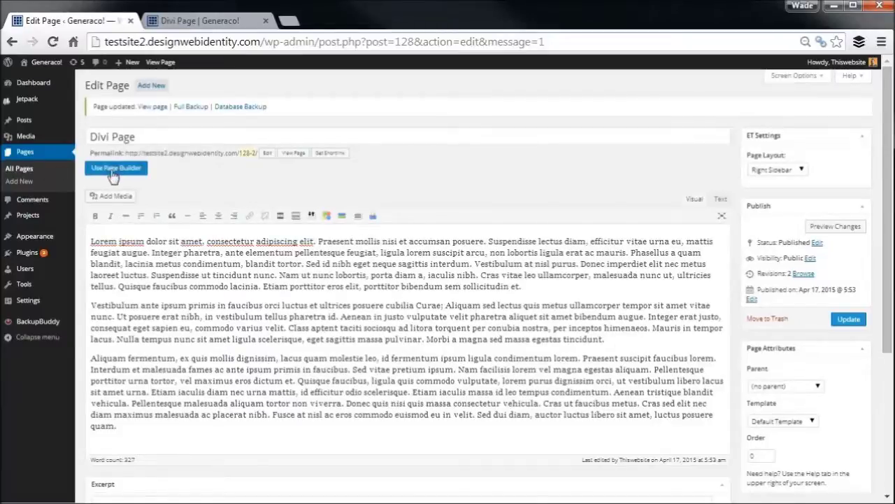
Step: Switch the Divi Page to the Divi Builder, wrapping the existing text in a Text module
{"action": "left_click", "coordinate": [114, 171]}
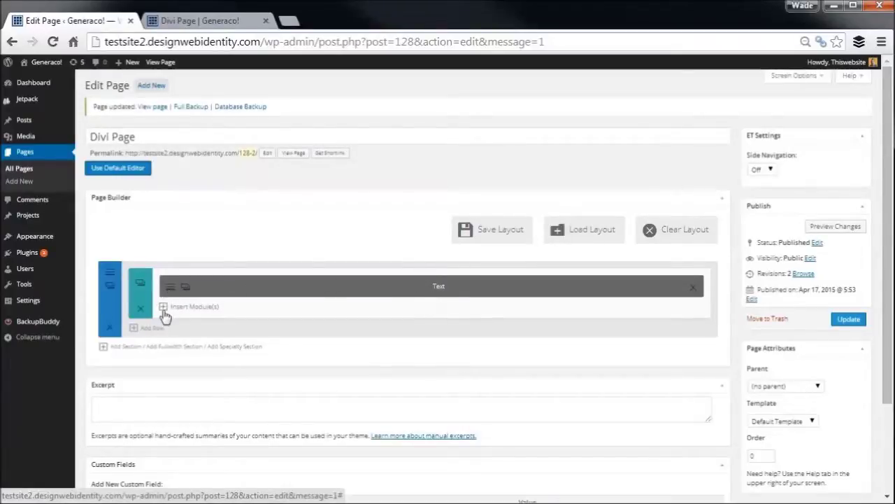
Step: Add a new row with a one-third and two-thirds column layout
{"action": "left_click", "coordinate": [133, 331]}
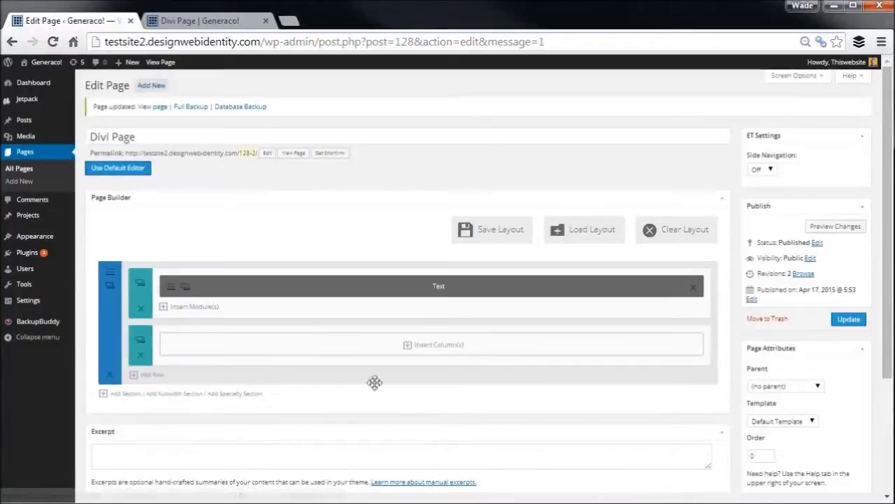
{"action": "left_click", "coordinate": [406, 345]}
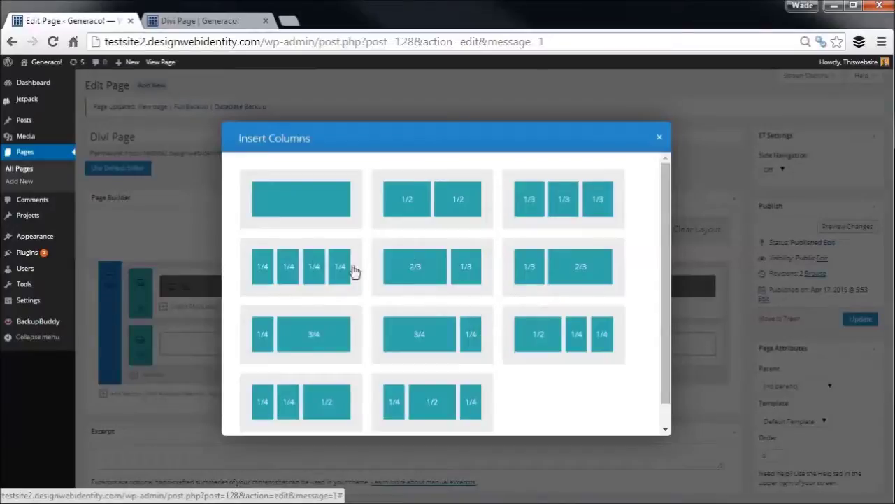
{"action": "left_click", "coordinate": [548, 275]}
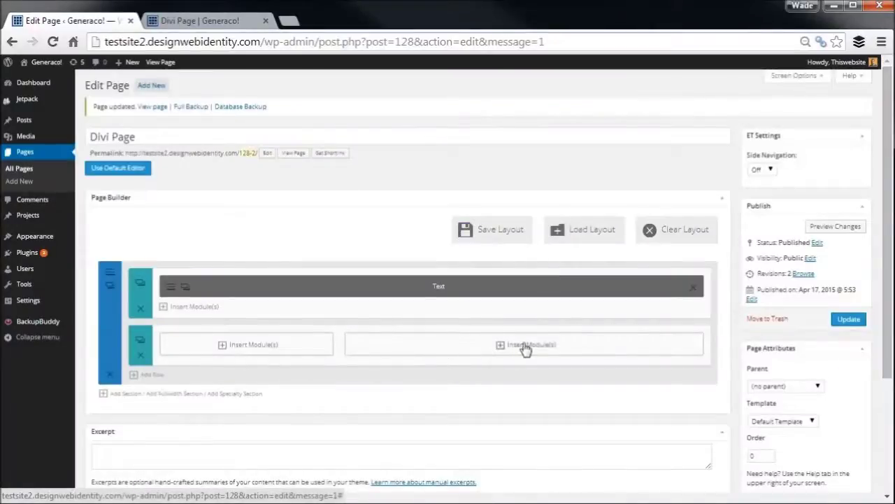
Step: Open and close the module list for both columns, then delete the empty row
{"action": "left_click", "coordinate": [224, 346]}
{"action": "left_click_drag", "start_coordinate": [666, 208], "coordinate": [615, 190]}
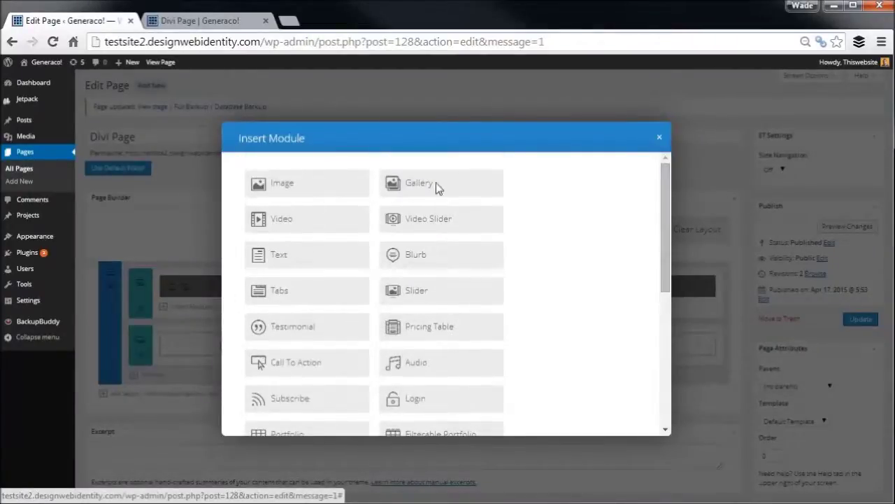
{"action": "left_click", "coordinate": [659, 137]}
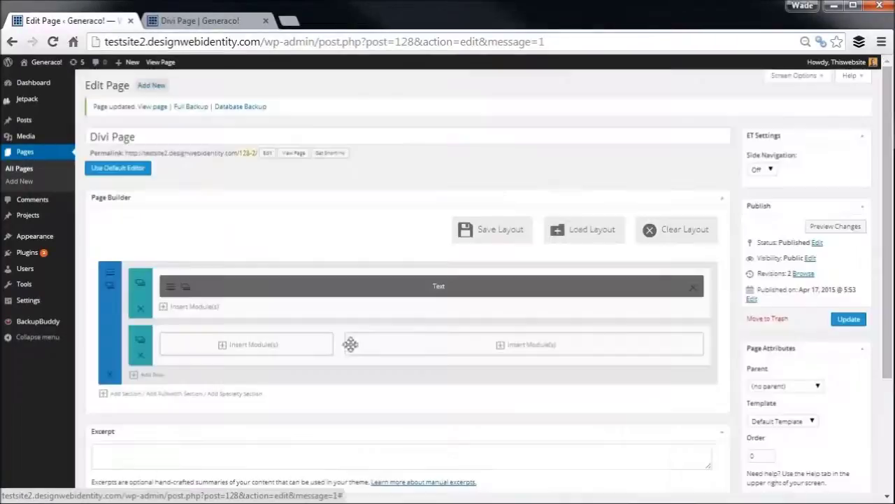
{"action": "left_click", "coordinate": [504, 346]}
{"action": "left_click", "coordinate": [662, 140]}
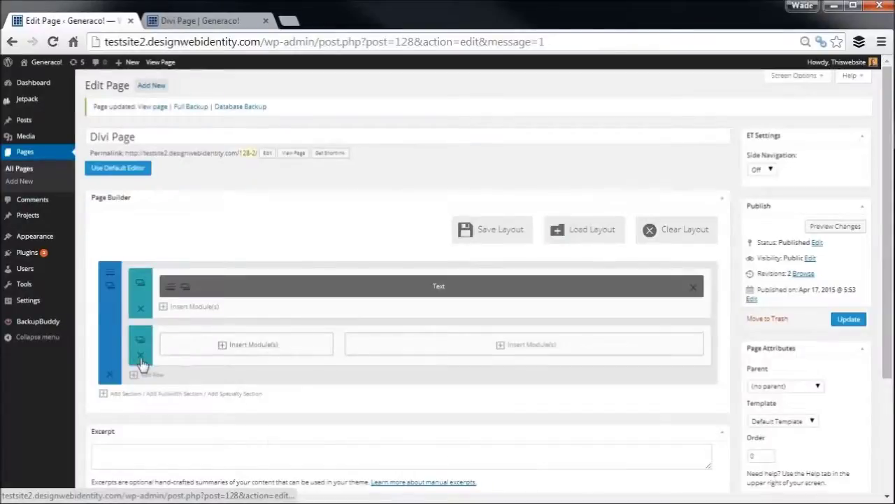
{"action": "left_click", "coordinate": [140, 360]}
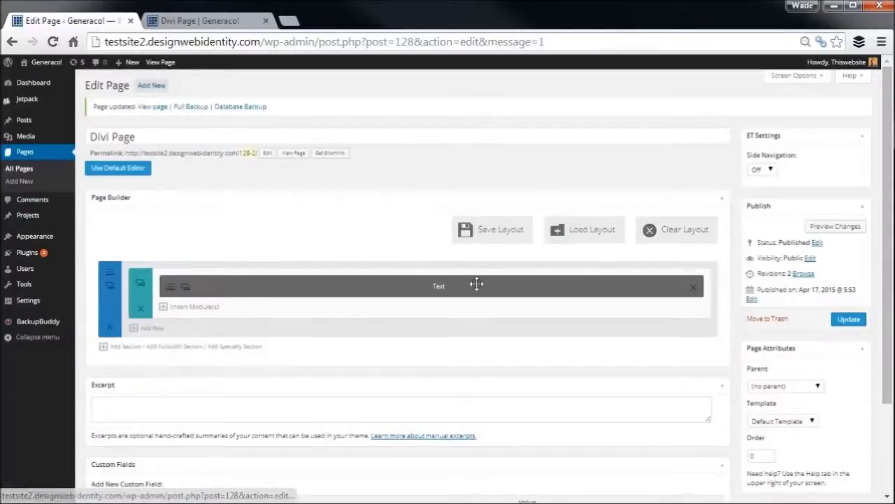
{"action": "left_click", "coordinate": [169, 289]}
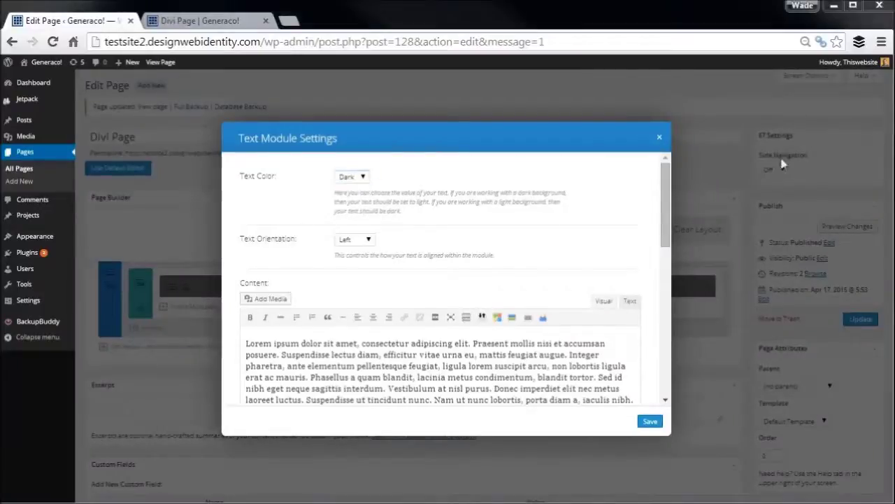
Step: Upload legoninajSML.jpg to the media library through the Text module's Add Media window
{"action": "left_click_drag", "start_coordinate": [664, 217], "coordinate": [664, 260]}
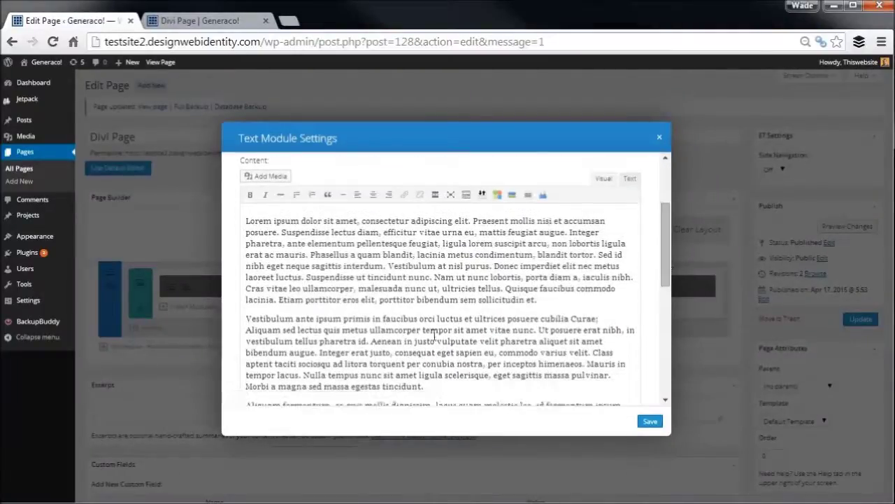
{"action": "left_click_drag", "start_coordinate": [668, 230], "coordinate": [673, 162]}
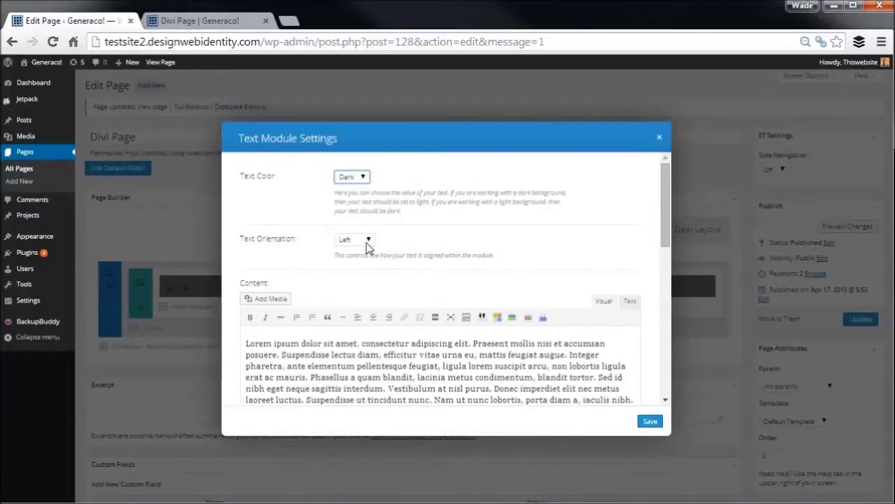
{"action": "left_click", "coordinate": [249, 343]}
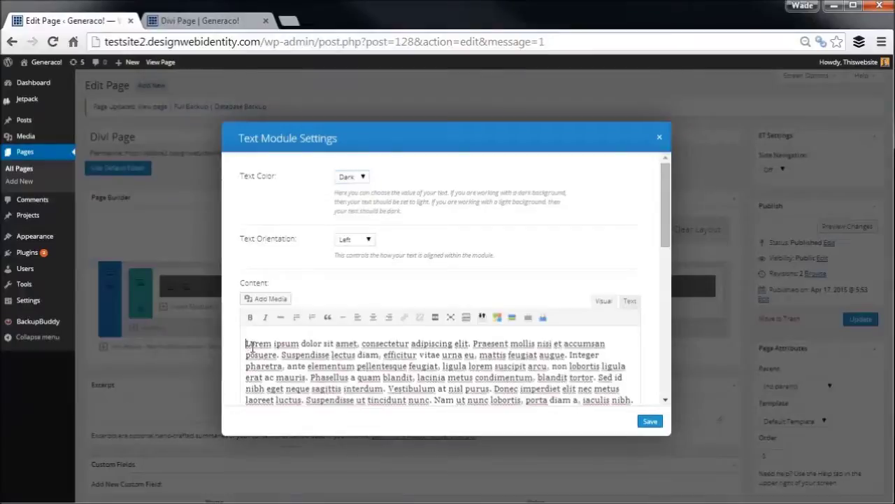
{"action": "left_click", "coordinate": [268, 299]}
{"action": "left_click", "coordinate": [139, 104]}
{"action": "left_click", "coordinate": [502, 276]}
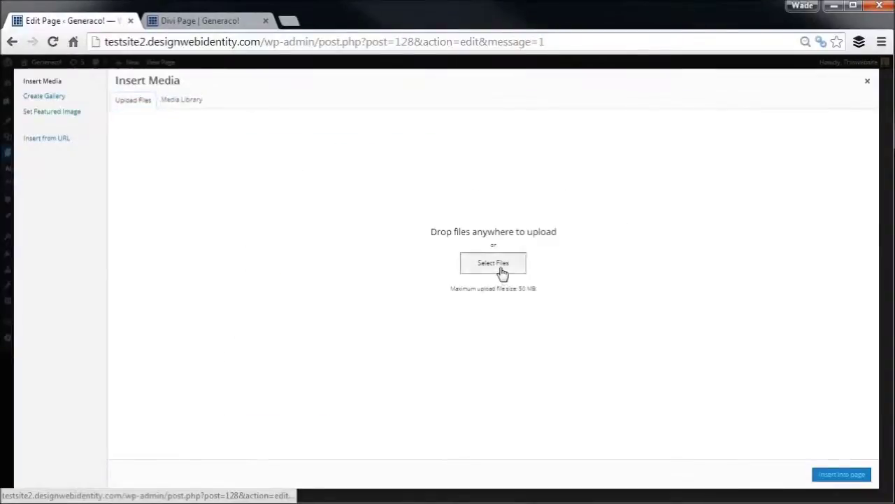
{"action": "scroll", "coordinate": [603, 220], "scroll_direction": "down", "scroll_amount": 1}
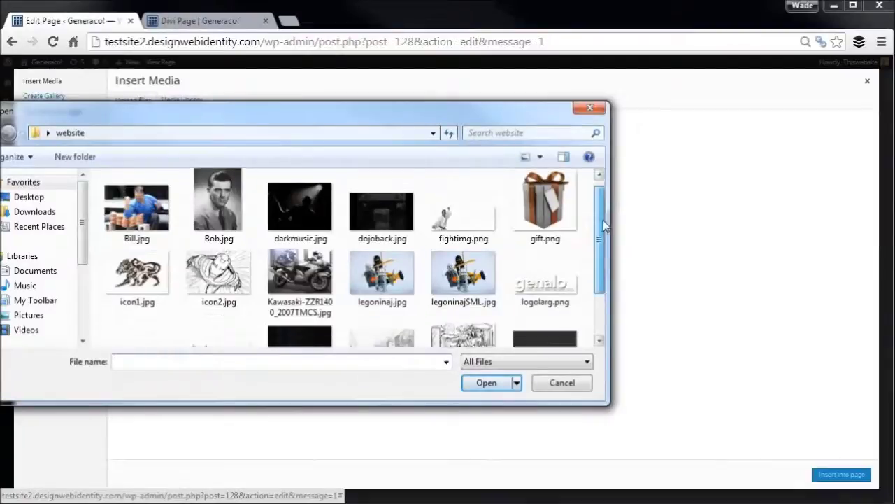
{"action": "left_click", "coordinate": [442, 261]}
{"action": "left_click", "coordinate": [484, 383]}
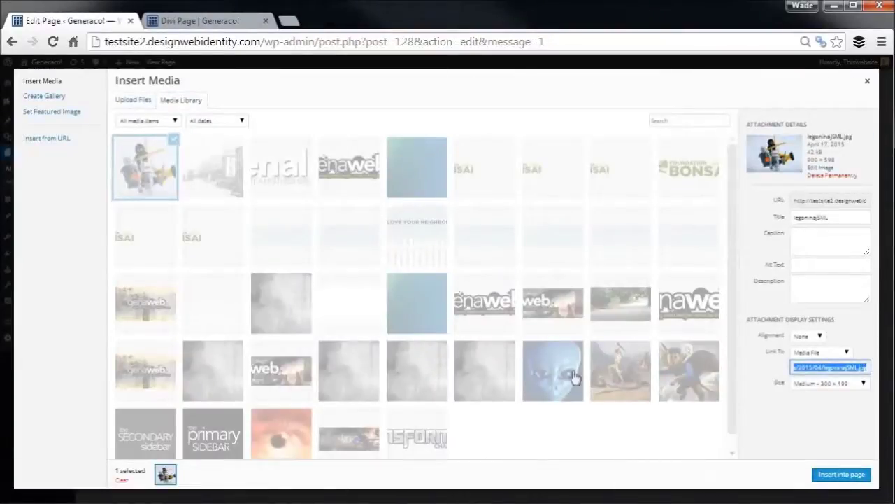
Step: Insert legoninajSML.jpg right-aligned into the Text content and save the module
{"action": "left_click", "coordinate": [837, 218]}
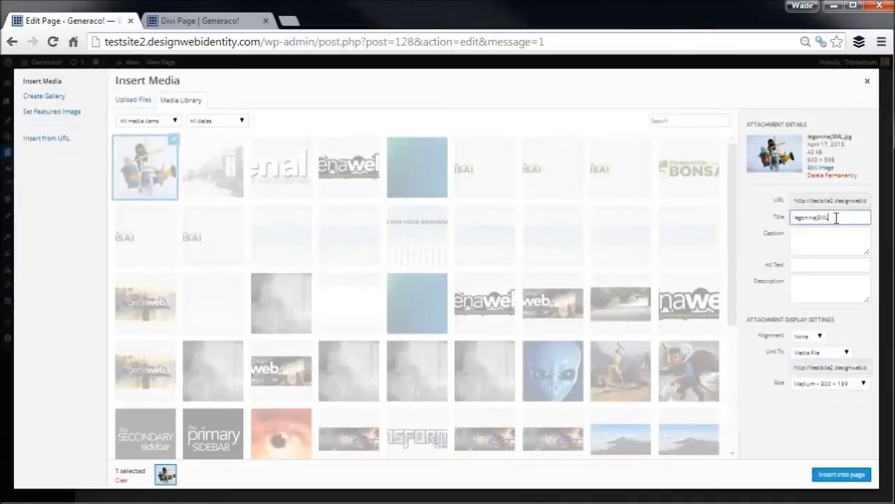
{"action": "left_click", "coordinate": [829, 353]}
{"action": "left_click", "coordinate": [809, 336]}
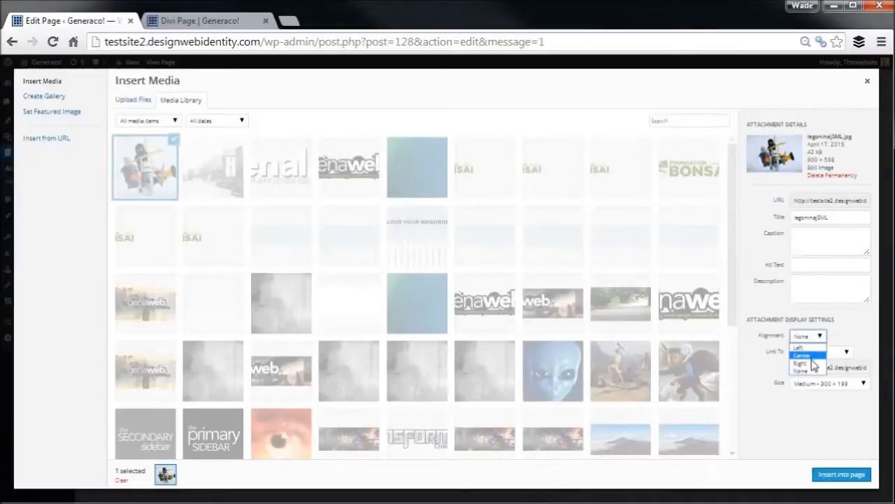
{"action": "left_click", "coordinate": [810, 369]}
{"action": "left_click", "coordinate": [832, 474]}
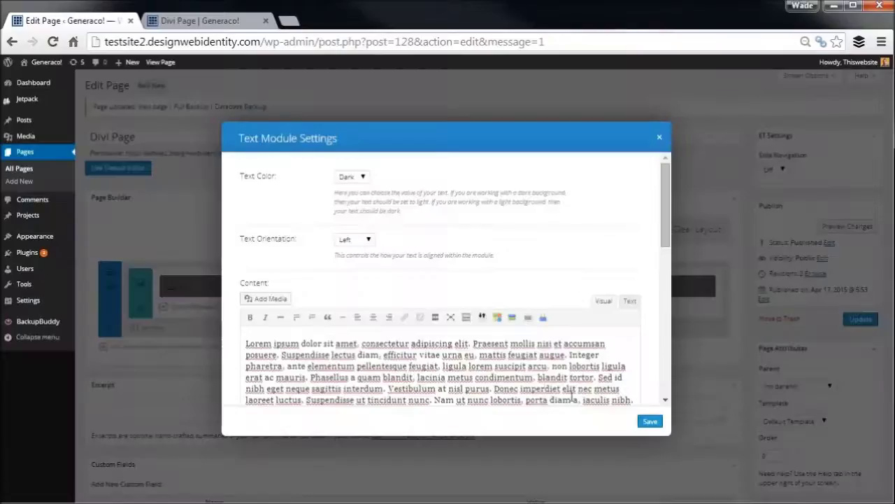
{"action": "left_click", "coordinate": [650, 367]}
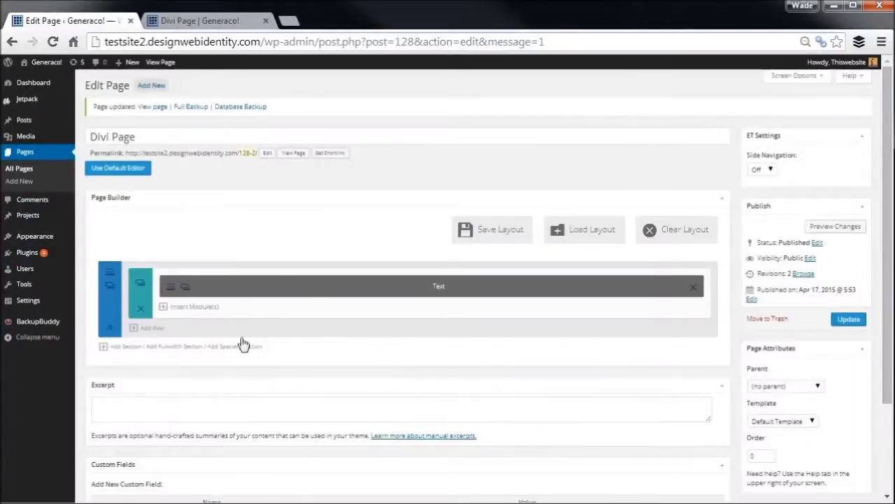
Step: Type 'Join the Rebellion!' as its own paragraph before the lorem ipsum text
{"action": "scroll", "coordinate": [292, 306], "scroll_direction": "down", "scroll_amount": 3}
{"action": "scroll", "coordinate": [289, 313], "scroll_direction": "up", "scroll_amount": 3}
{"action": "left_click", "coordinate": [168, 295]}
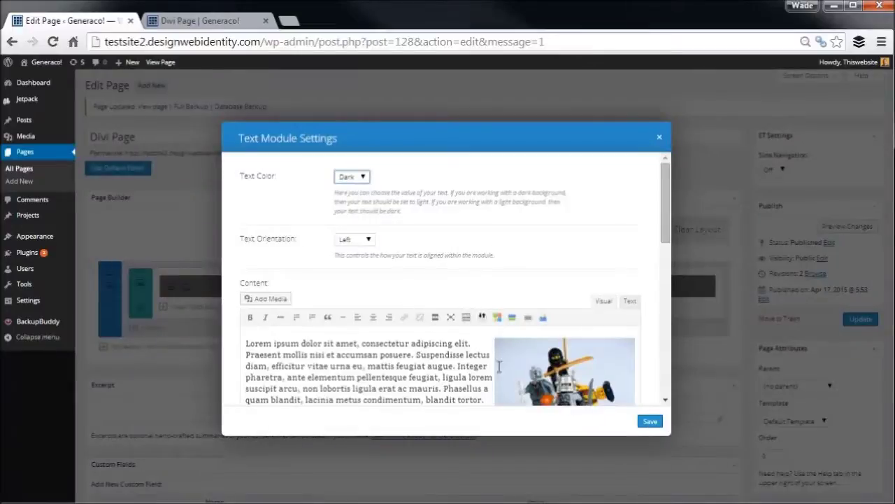
{"action": "scroll", "coordinate": [666, 231], "scroll_direction": "down", "scroll_amount": 3}
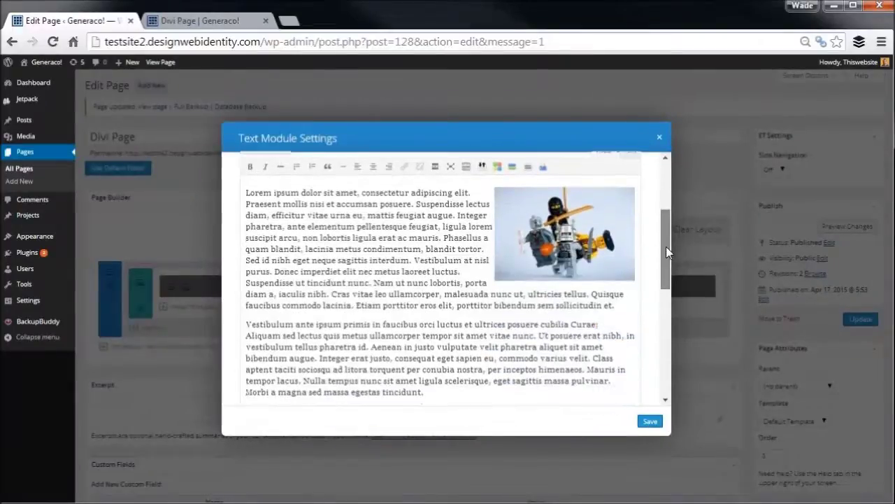
{"action": "left_click", "coordinate": [241, 193]}
{"action": "key", "text": "shift+End"}
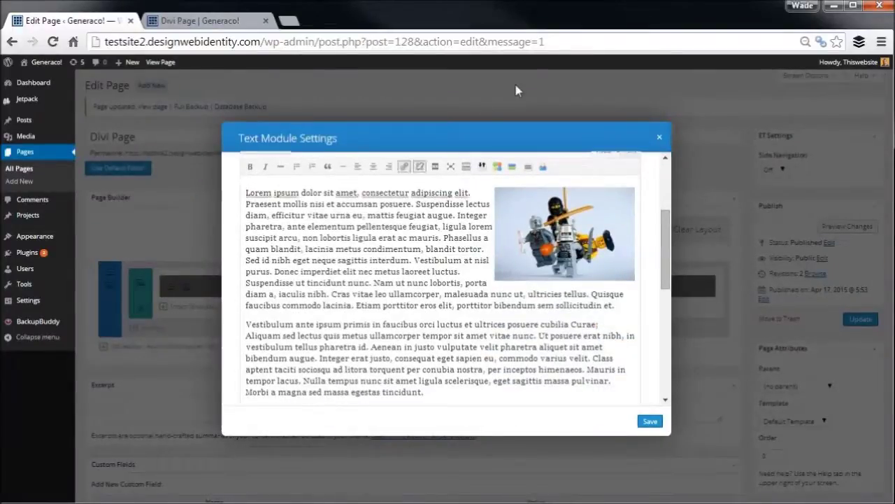
{"action": "left_click", "coordinate": [246, 191]}
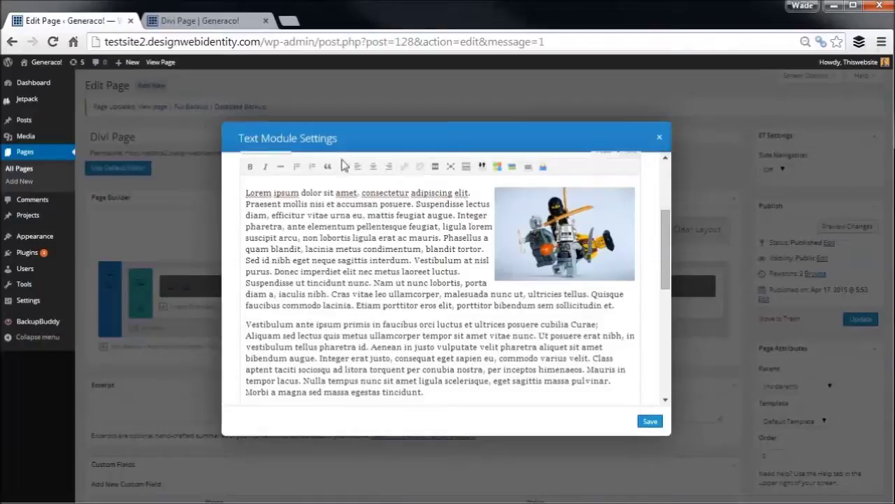
{"action": "type", "text": "Join the "}
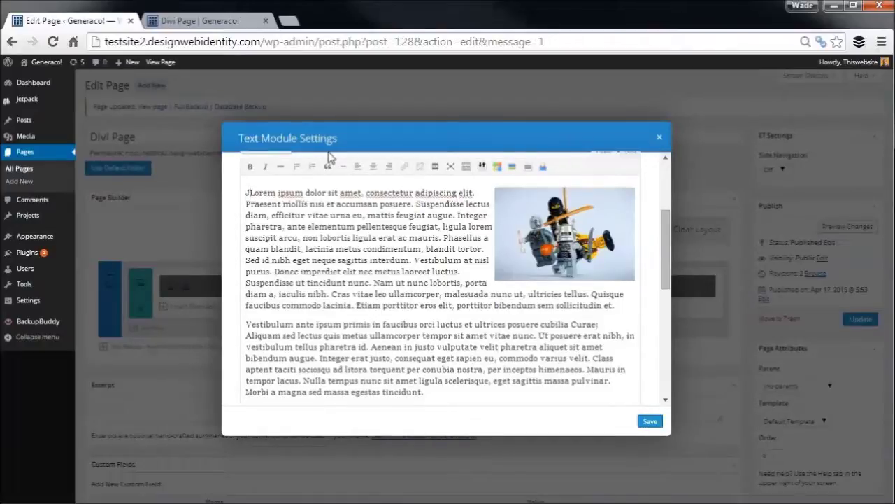
{"action": "type", "text": "Rebellio"}
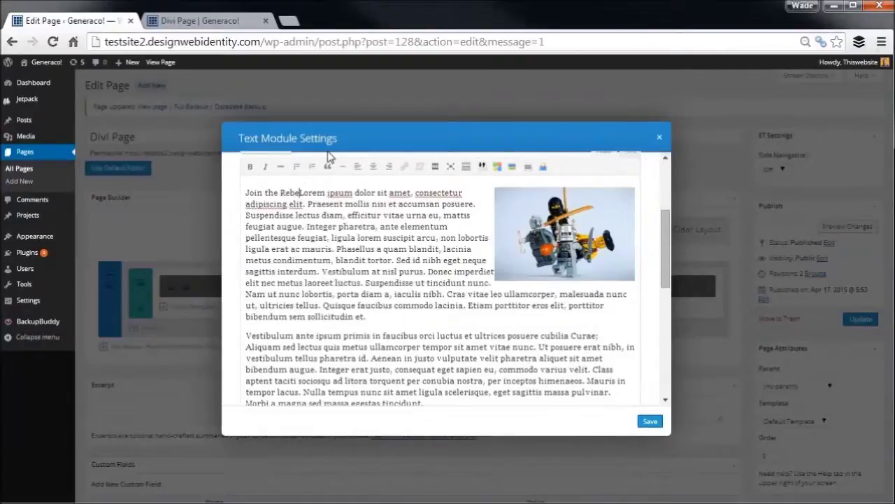
{"action": "type", "text": "n!"}
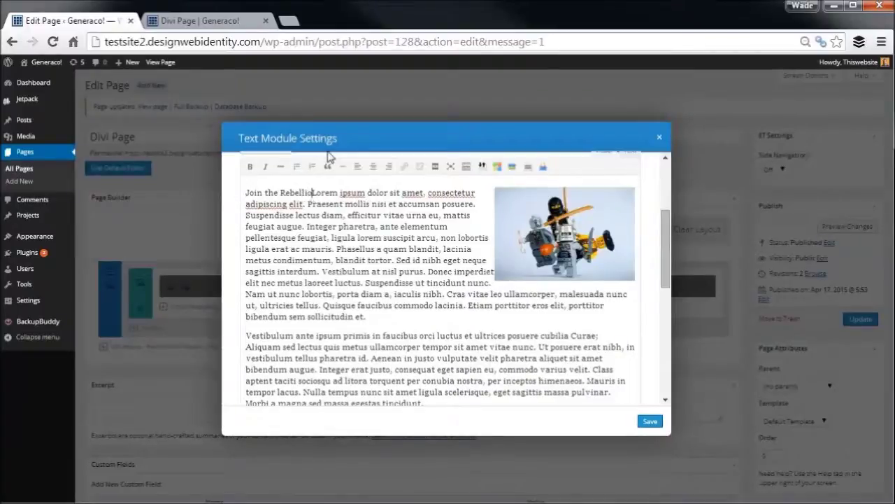
{"action": "key", "text": "Return"}
Step: Format 'Join the Rebellion!' as a Heading 1 and save the Text module
{"action": "left_click_drag", "start_coordinate": [333, 192], "coordinate": [228, 185]}
{"action": "key", "text": "alt+shift+1"}
{"action": "scroll", "coordinate": [314, 194], "scroll_direction": "up", "scroll_amount": 3}
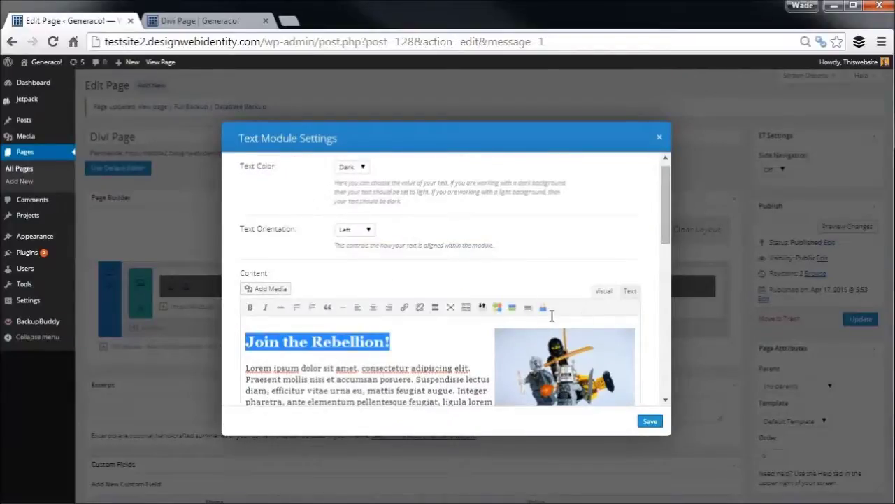
{"action": "left_click", "coordinate": [617, 298]}
{"action": "key", "text": "ctrl+2"}
{"action": "key", "text": "ctrl+1"}
{"action": "left_click", "coordinate": [651, 422]}
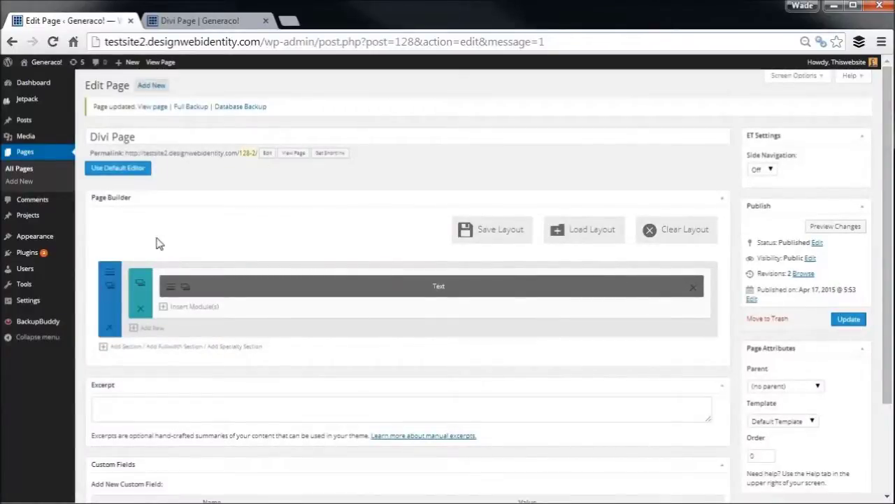
Step: Add a new empty section, drag it above the Text section, and show its column layouts
{"action": "left_click", "coordinate": [122, 350]}
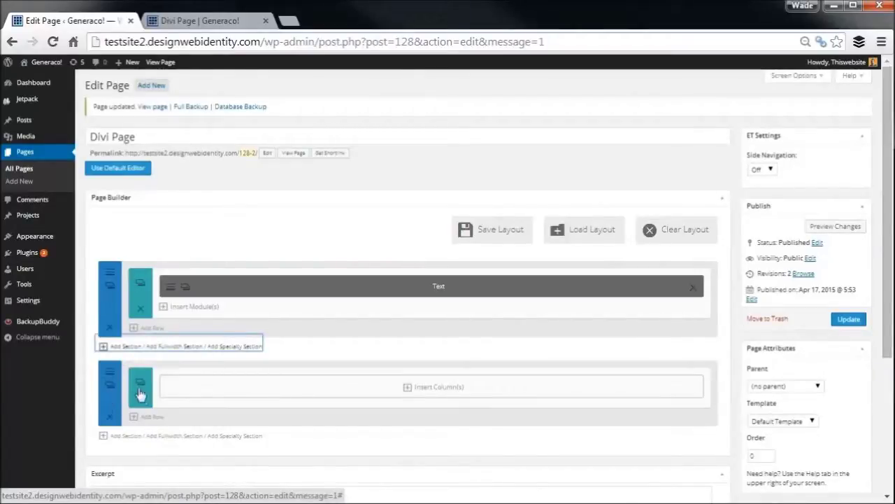
{"action": "left_click_drag", "start_coordinate": [106, 397], "coordinate": [103, 245]}
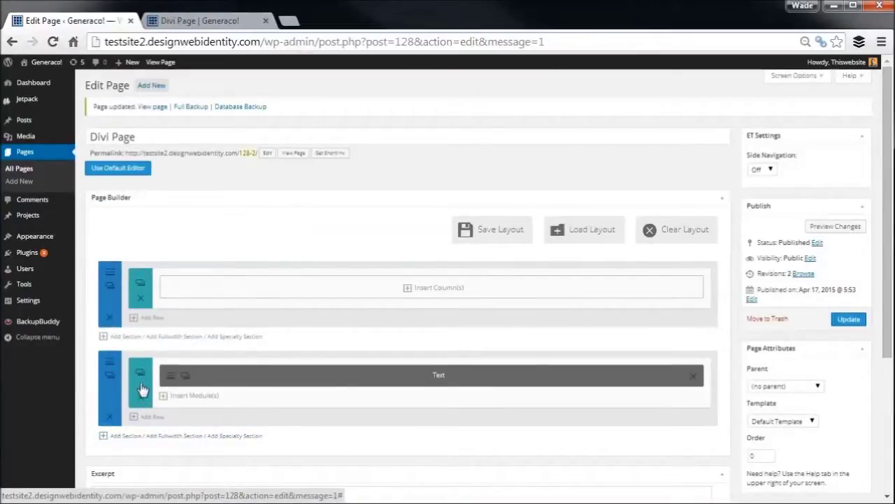
{"action": "mouse_move", "coordinate": [142, 392]}
{"action": "left_mouse_down"}
{"action": "mouse_move", "coordinate": [188, 394]}
{"action": "mouse_move", "coordinate": [147, 391]}
{"action": "mouse_move", "coordinate": [155, 413]}
{"action": "mouse_move", "coordinate": [147, 308]}
{"action": "mouse_move", "coordinate": [157, 375]}
{"action": "mouse_move", "coordinate": [210, 388]}
{"action": "mouse_move", "coordinate": [260, 386]}
{"action": "left_mouse_up"}
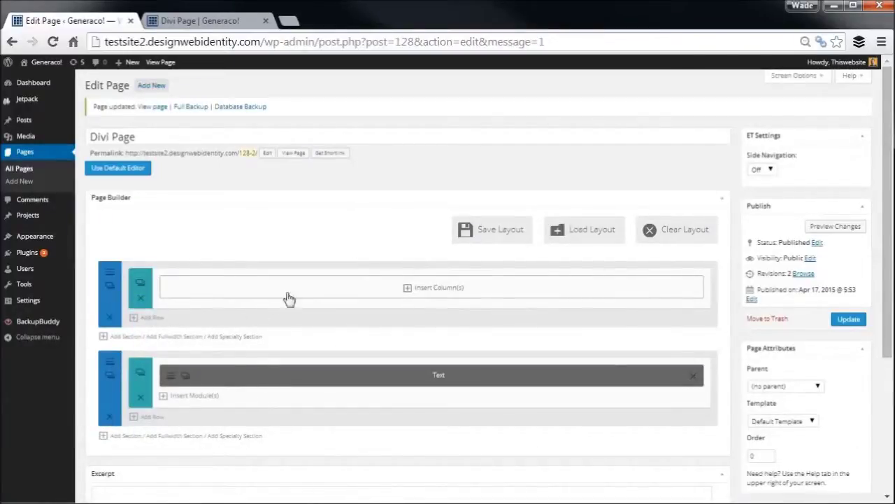
{"action": "left_click", "coordinate": [412, 295]}
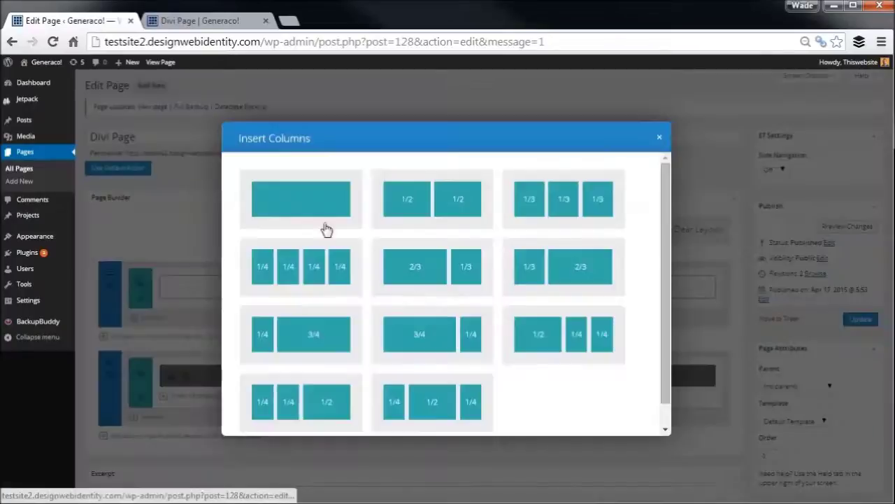
Step: Try a two-thirds/one-third layout, then delete the test section and the duplicated Text row
{"action": "left_click", "coordinate": [429, 275]}
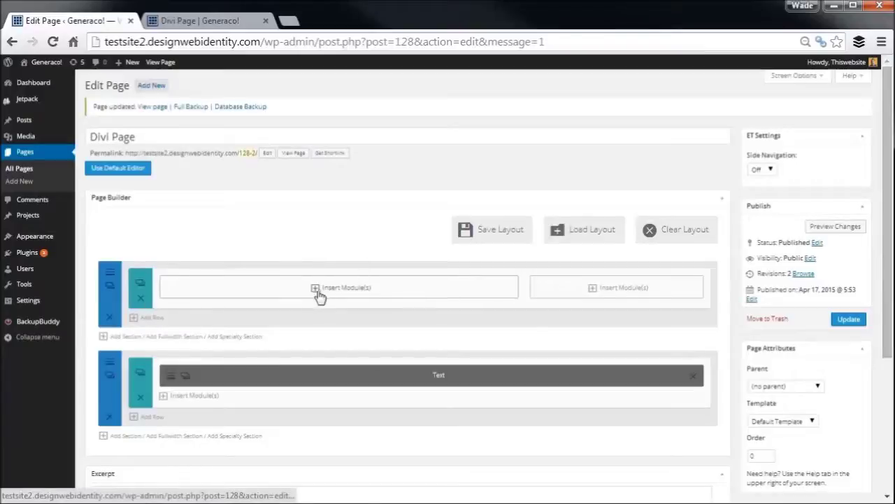
{"action": "left_click", "coordinate": [141, 298]}
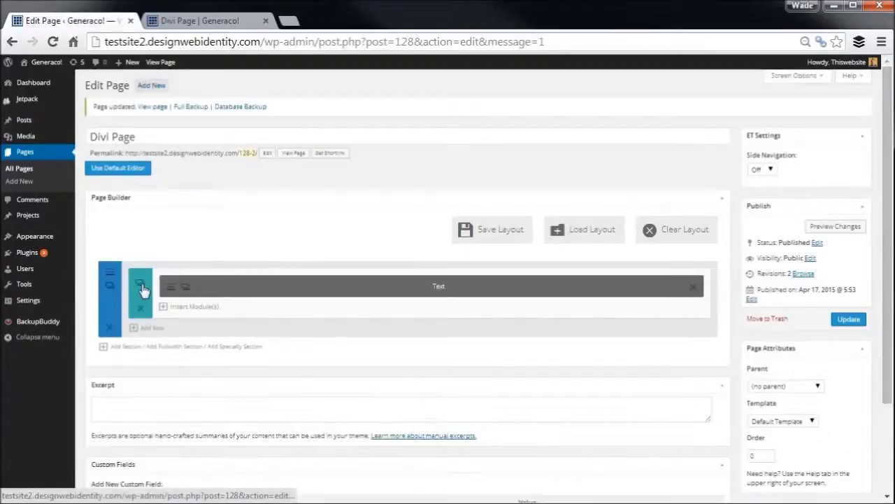
{"action": "left_click", "coordinate": [141, 287]}
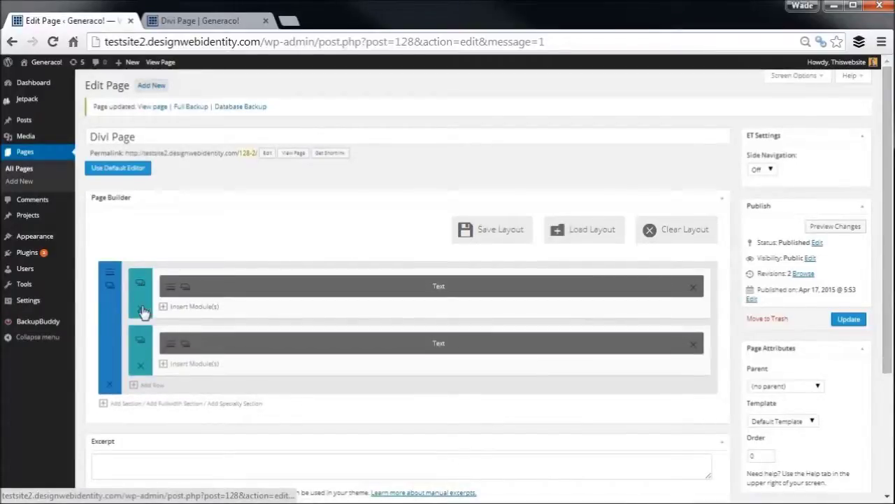
{"action": "left_click", "coordinate": [141, 308]}
Step: Add a section above the Text section with a 3/4 + 1/4 row, then start choosing its background image
{"action": "left_click", "coordinate": [105, 345]}
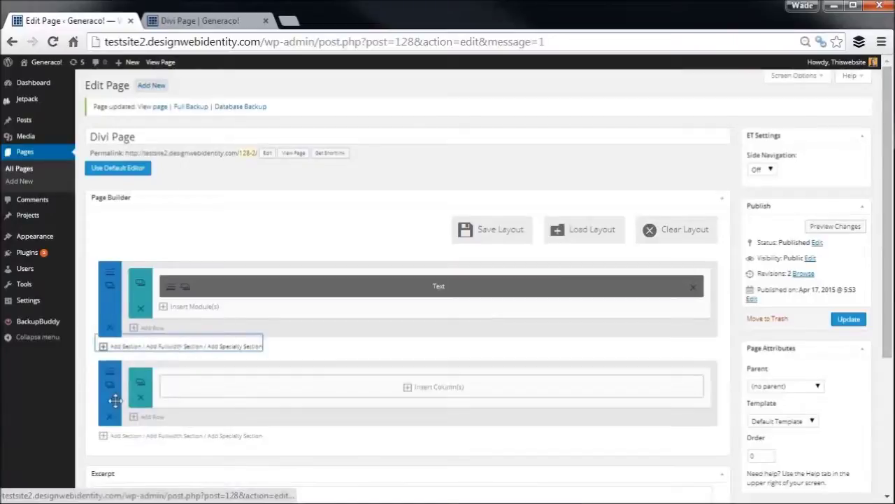
{"action": "left_click_drag", "start_coordinate": [111, 404], "coordinate": [117, 262]}
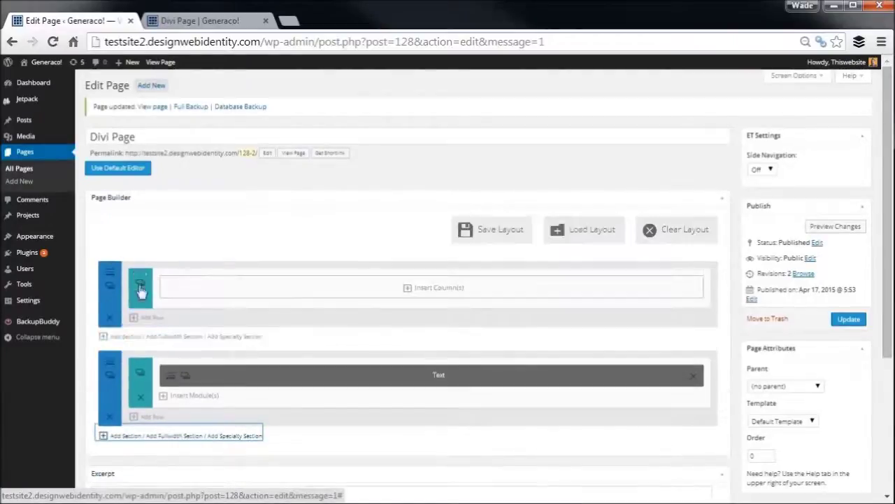
{"action": "left_click", "coordinate": [347, 294]}
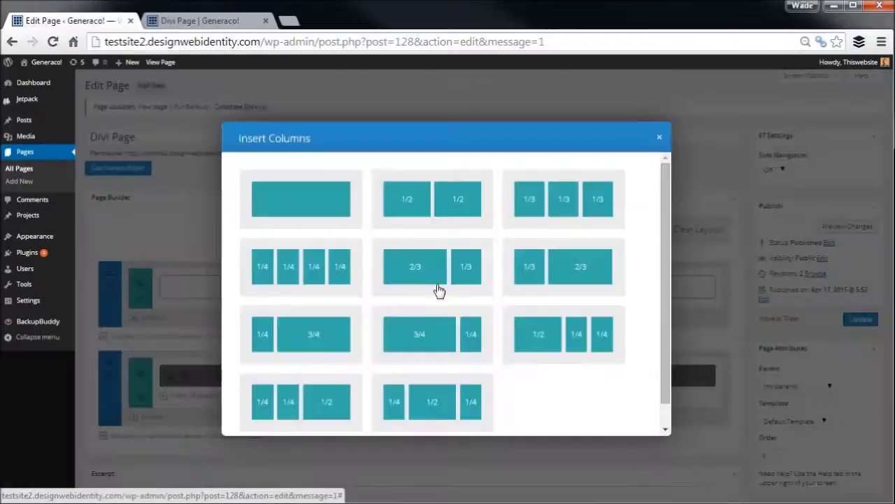
{"action": "left_click", "coordinate": [417, 336]}
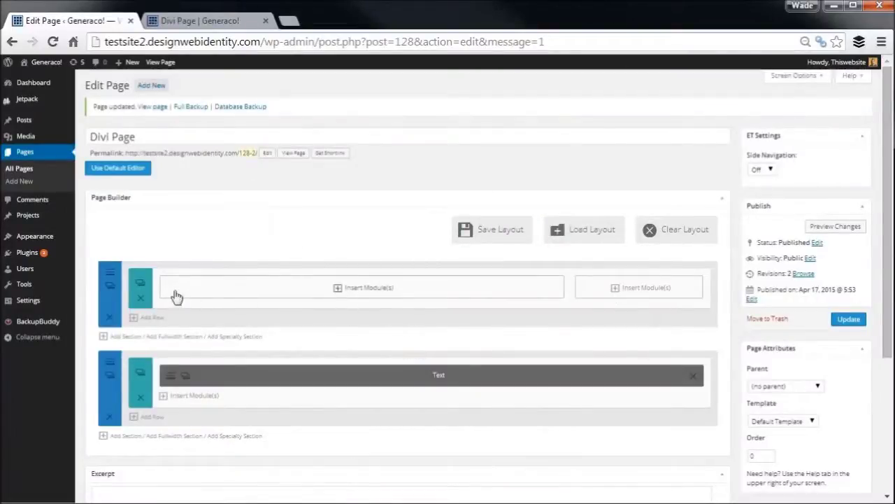
{"action": "left_click", "coordinate": [110, 284]}
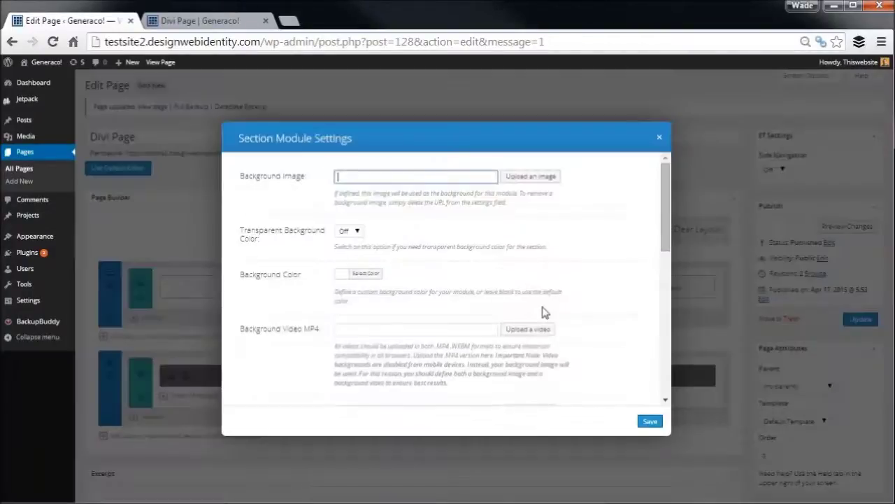
{"action": "left_click", "coordinate": [545, 179]}
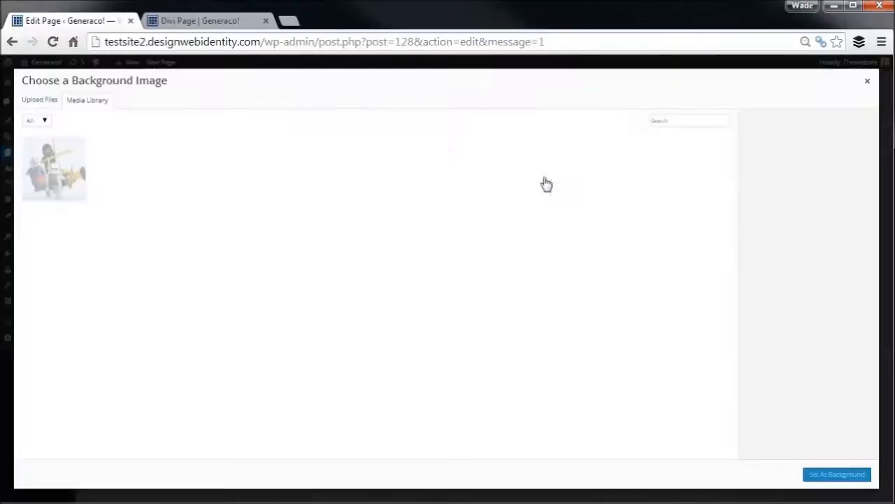
Step: Upload dojoback.jpg to the media library
{"action": "left_click", "coordinate": [40, 100]}
{"action": "left_click", "coordinate": [458, 270]}
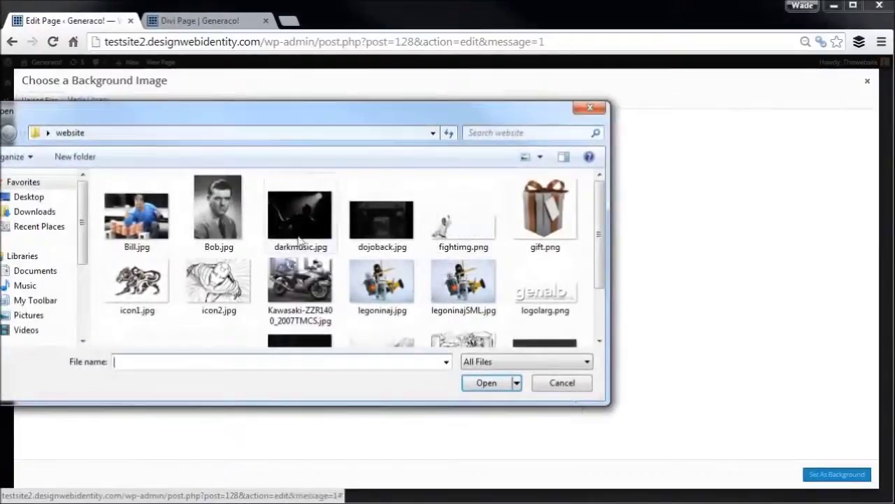
{"action": "left_click", "coordinate": [382, 219]}
{"action": "left_click", "coordinate": [492, 383]}
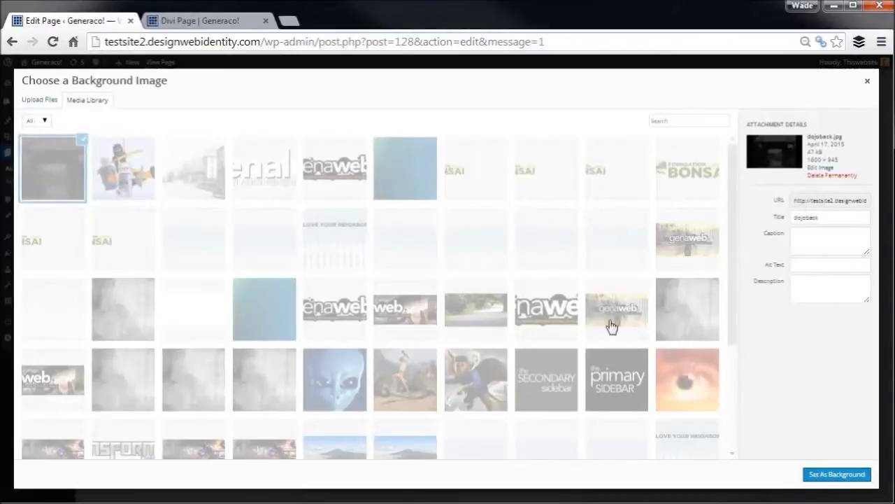
Step: Set dojoback.jpg as the section background, update the page, and view it live
{"action": "left_click", "coordinate": [845, 477]}
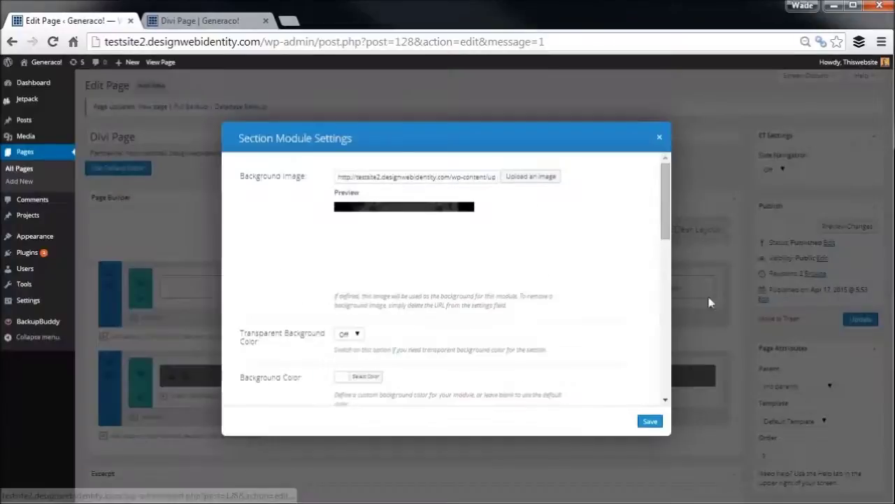
{"action": "left_click", "coordinate": [654, 424]}
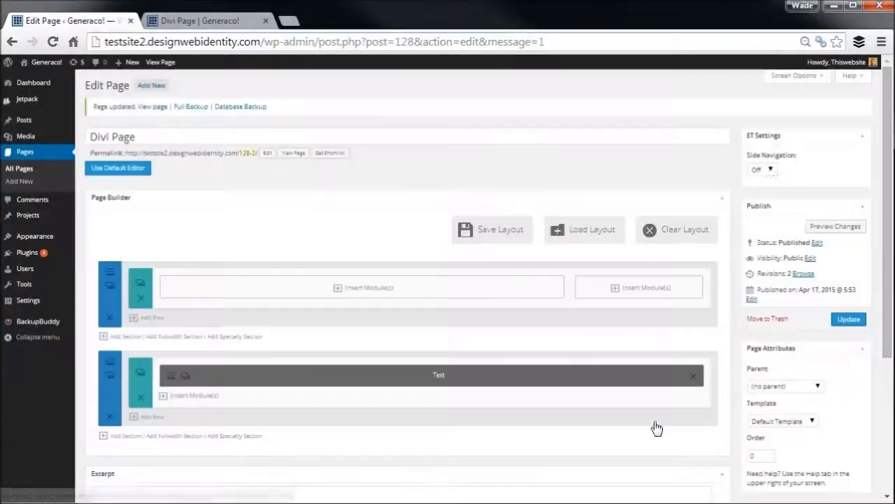
{"action": "left_click", "coordinate": [850, 321]}
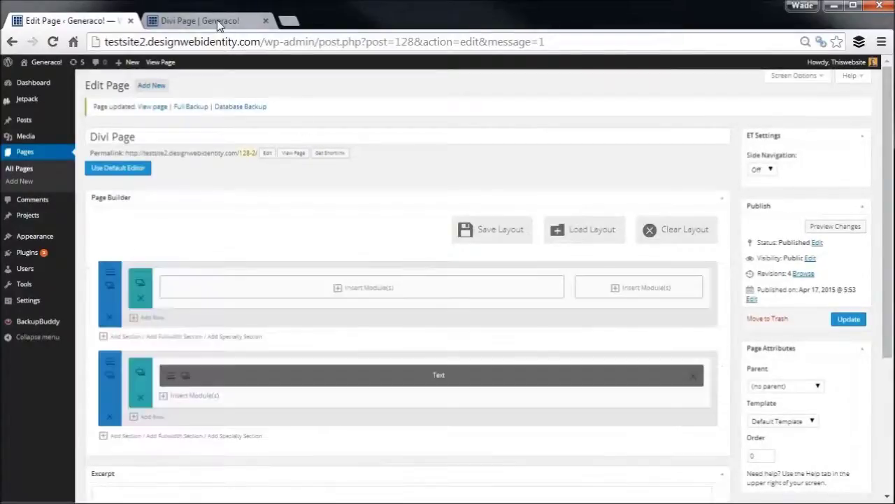
{"action": "left_click", "coordinate": [217, 19]}
{"action": "left_click", "coordinate": [53, 41]}
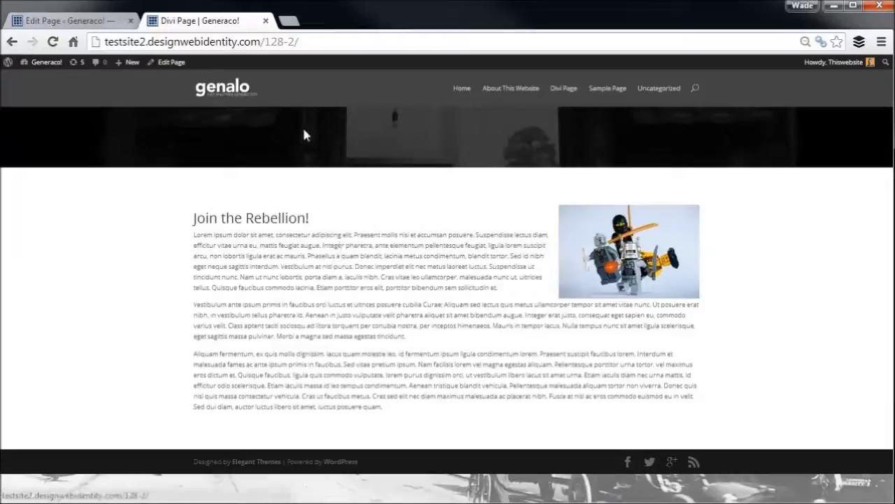
{"action": "left_click", "coordinate": [96, 23]}
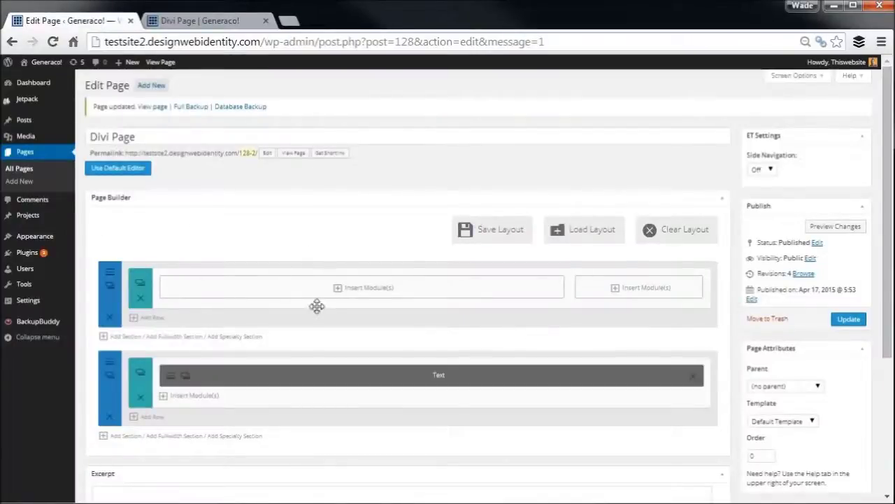
Step: Add an Image module to the wide column showing the uploaded fightimg.png
{"action": "left_click", "coordinate": [342, 293]}
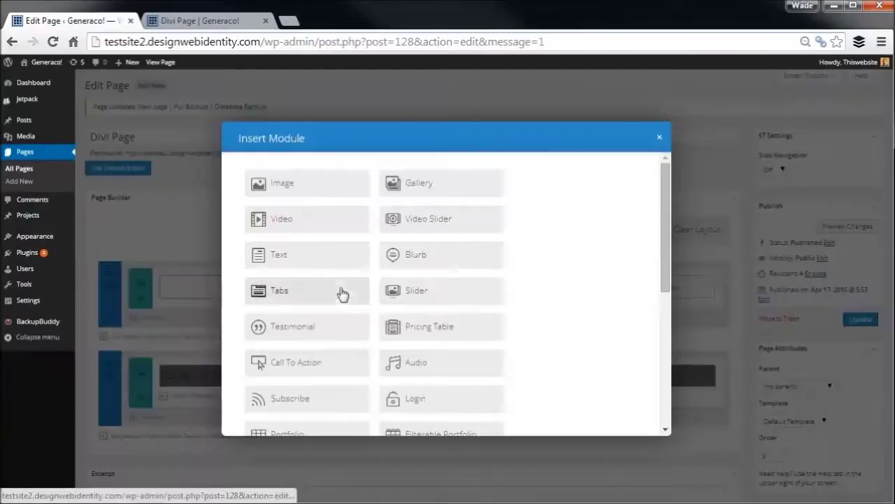
{"action": "left_click", "coordinate": [258, 185]}
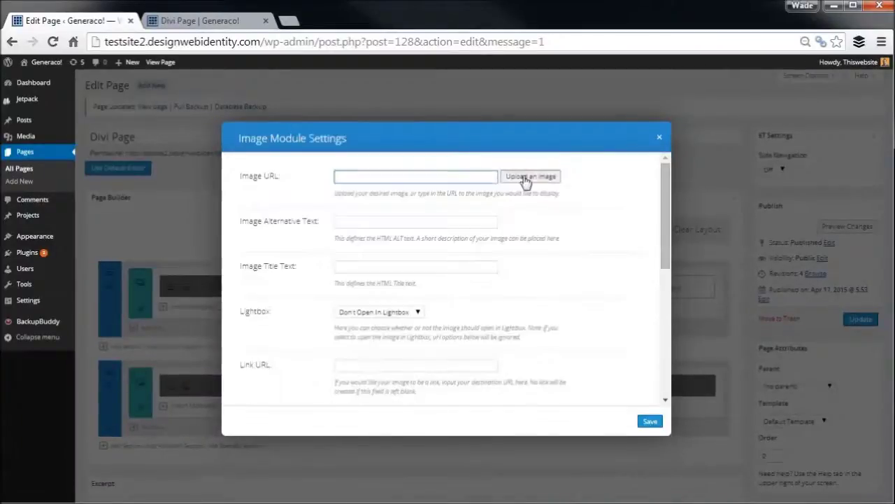
{"action": "left_click", "coordinate": [532, 176]}
{"action": "left_click", "coordinate": [39, 99]}
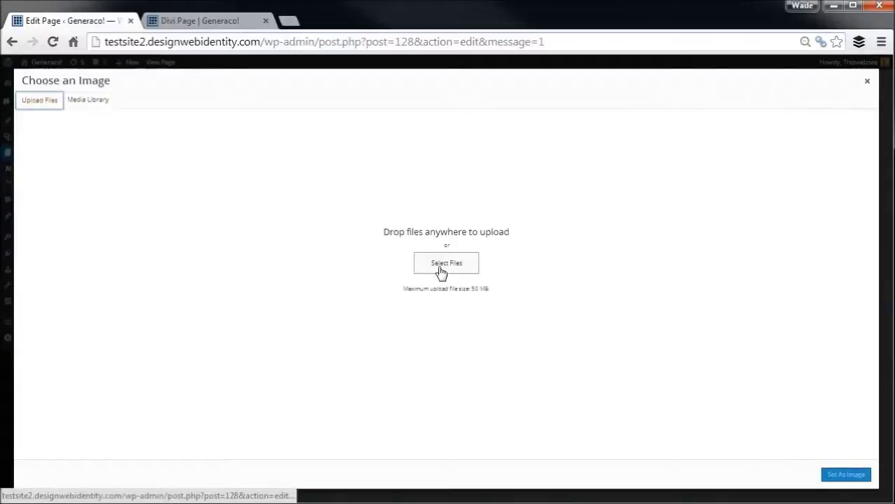
{"action": "left_click", "coordinate": [414, 273]}
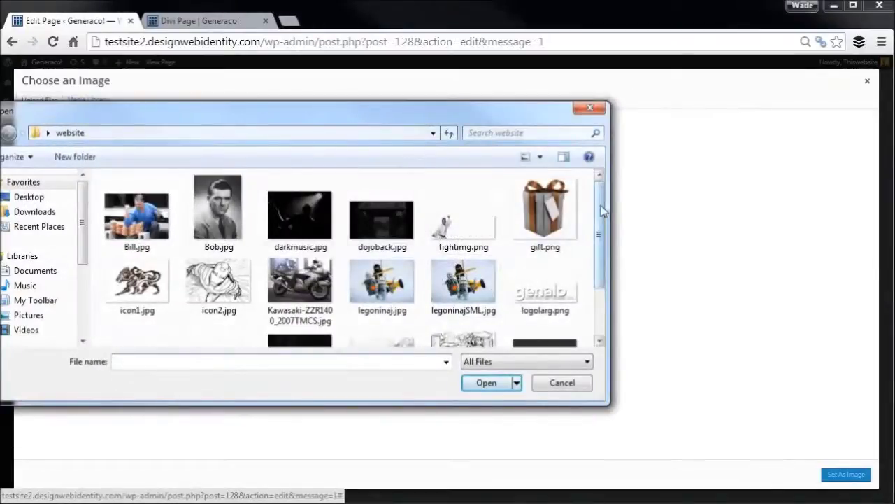
{"action": "left_click", "coordinate": [485, 215]}
{"action": "left_click", "coordinate": [488, 384]}
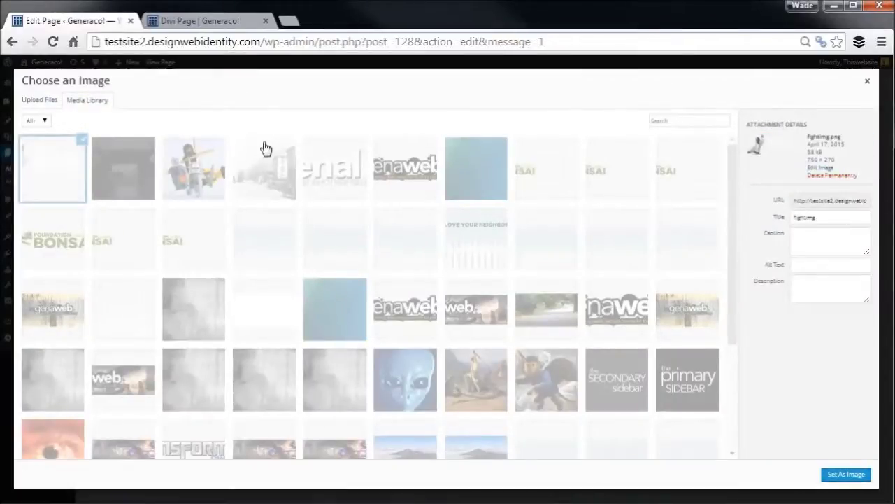
{"action": "left_click", "coordinate": [846, 475]}
Step: Give the image 'Karate Man' as both its alt text and title text
{"action": "left_click", "coordinate": [361, 293]}
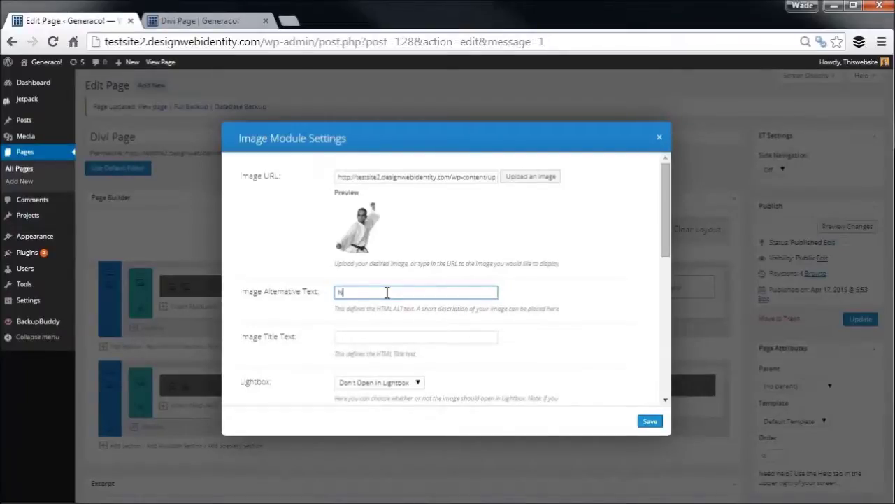
{"action": "type", "text": "Karate Man"}
{"action": "key", "text": "ctrl+a"}
{"action": "key", "text": "ctrl+c"}
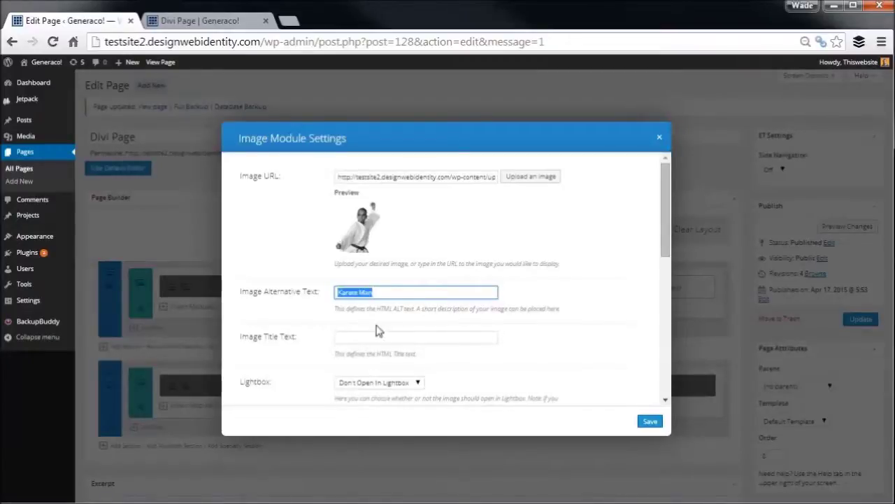
{"action": "left_click", "coordinate": [375, 338]}
{"action": "key", "text": "ctrl+v"}
{"action": "scroll", "coordinate": [392, 342], "scroll_direction": "down", "scroll_amount": 2}
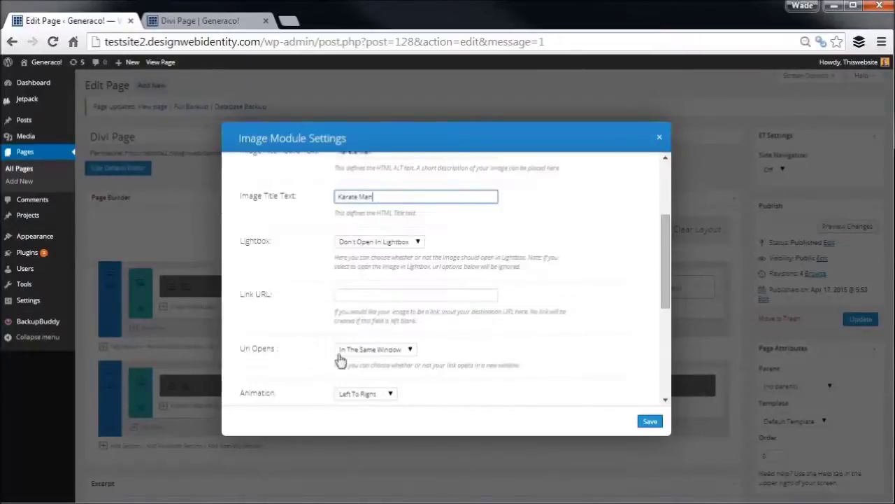
Step: Turn off the lightbox and keep the image link opening in the same window
{"action": "left_click", "coordinate": [365, 242]}
{"action": "left_click", "coordinate": [359, 250]}
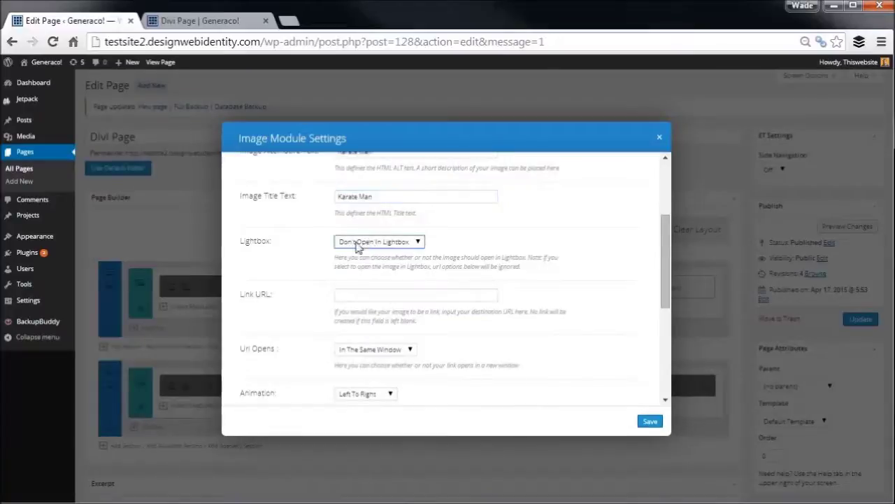
{"action": "left_click", "coordinate": [374, 294]}
{"action": "left_click", "coordinate": [363, 352]}
{"action": "left_click", "coordinate": [403, 353]}
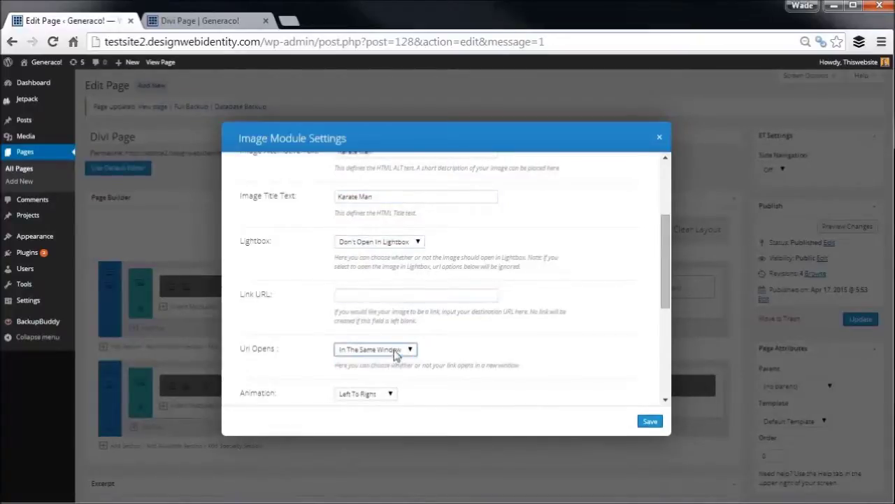
Step: Set Bottom To Top animation, leave spacing and CSS fields default, and save the module
{"action": "scroll", "coordinate": [490, 353], "scroll_direction": "down", "scroll_amount": 3}
{"action": "left_click", "coordinate": [388, 183]}
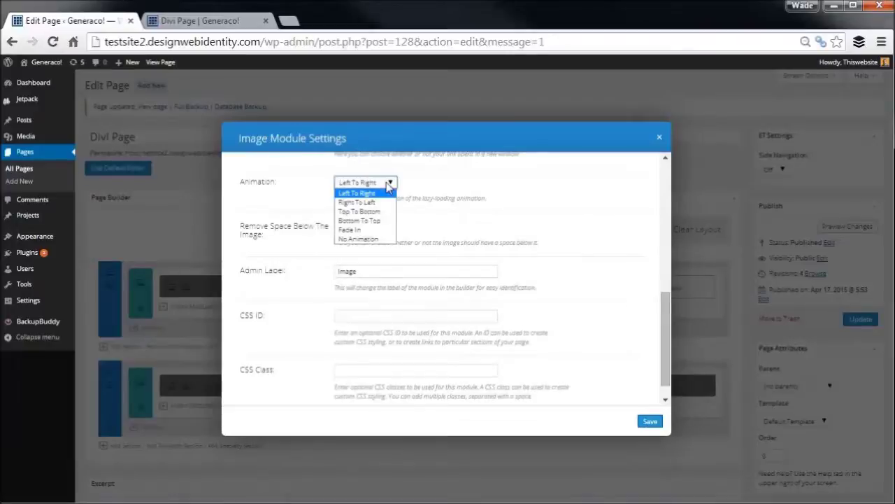
{"action": "left_click", "coordinate": [375, 221]}
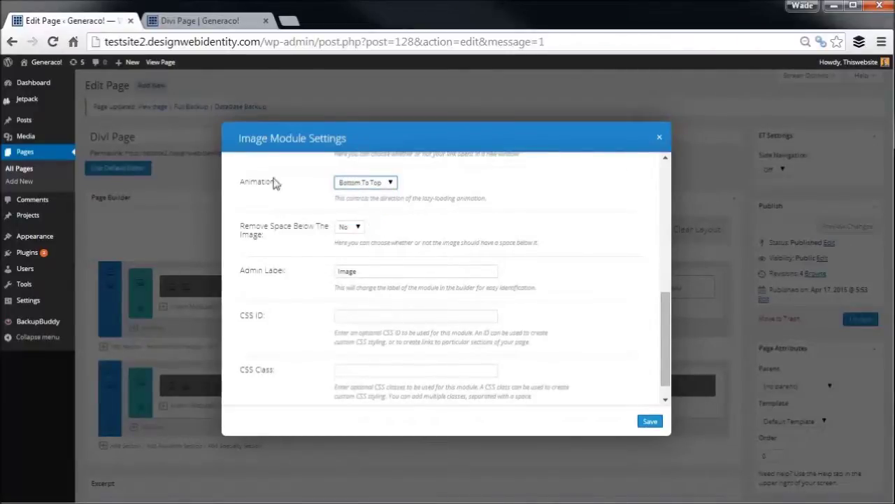
{"action": "left_click", "coordinate": [356, 229]}
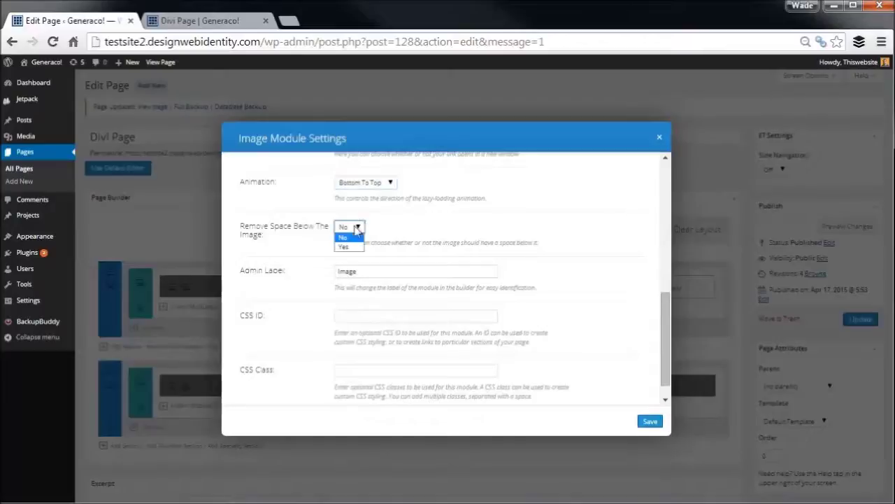
{"action": "left_click", "coordinate": [353, 236]}
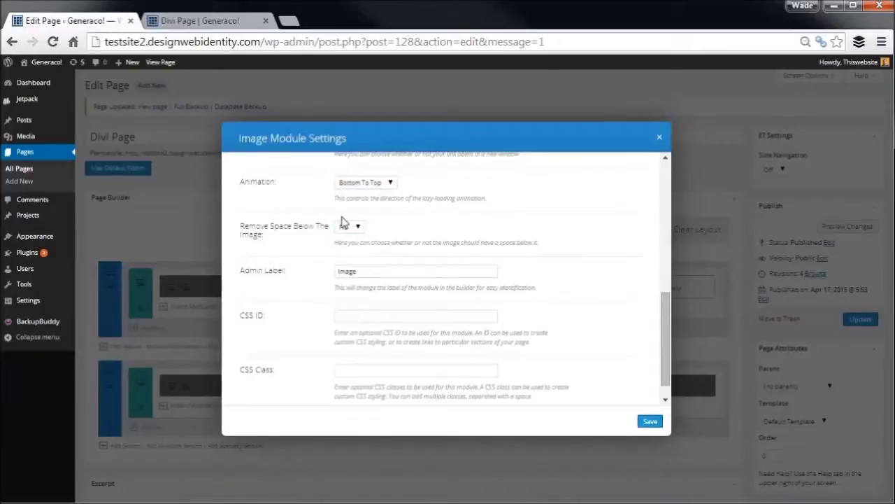
{"action": "left_click", "coordinate": [364, 314]}
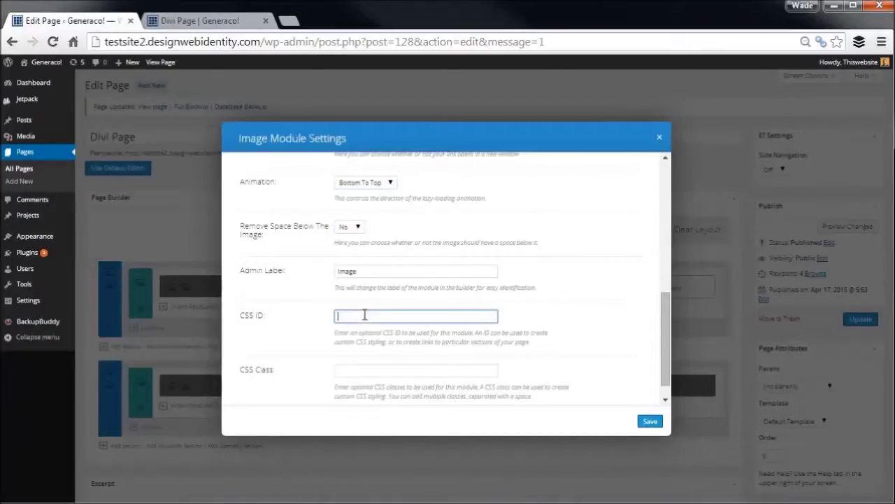
{"action": "left_click", "coordinate": [366, 370]}
{"action": "left_click", "coordinate": [355, 316]}
{"action": "left_click", "coordinate": [365, 369]}
{"action": "left_click", "coordinate": [650, 422]}
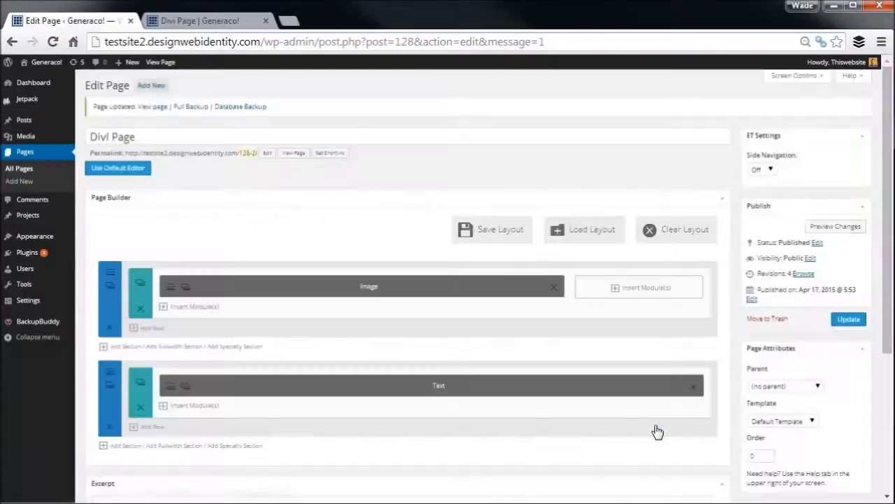
Step: Add a Subscribe signup module to the narrow column using FeedBurner with feed FightersFeed
{"action": "left_click", "coordinate": [615, 293]}
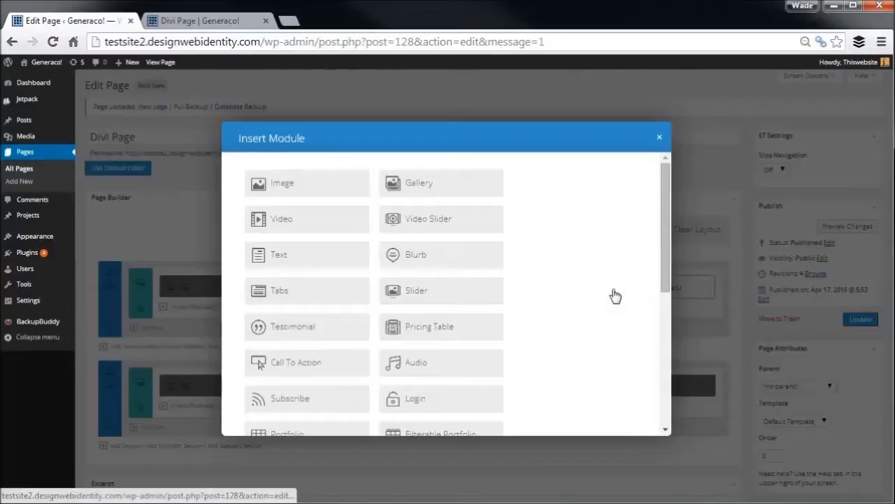
{"action": "left_click", "coordinate": [301, 405]}
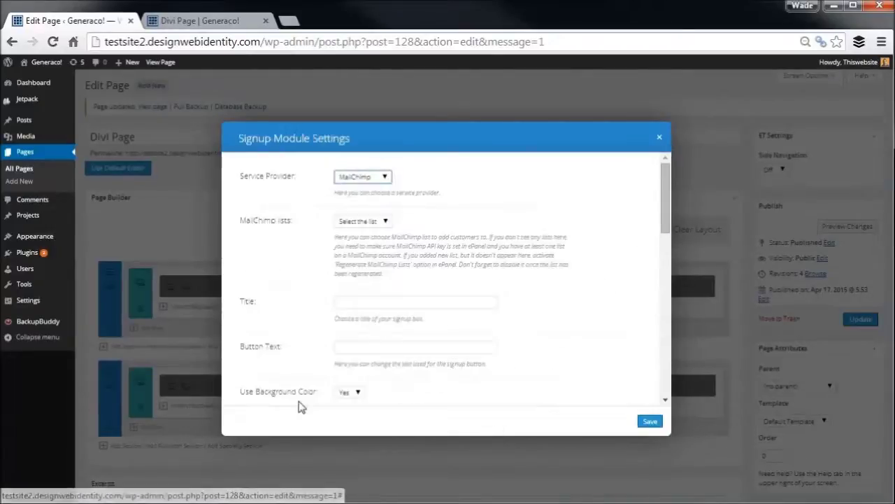
{"action": "left_click", "coordinate": [374, 180]}
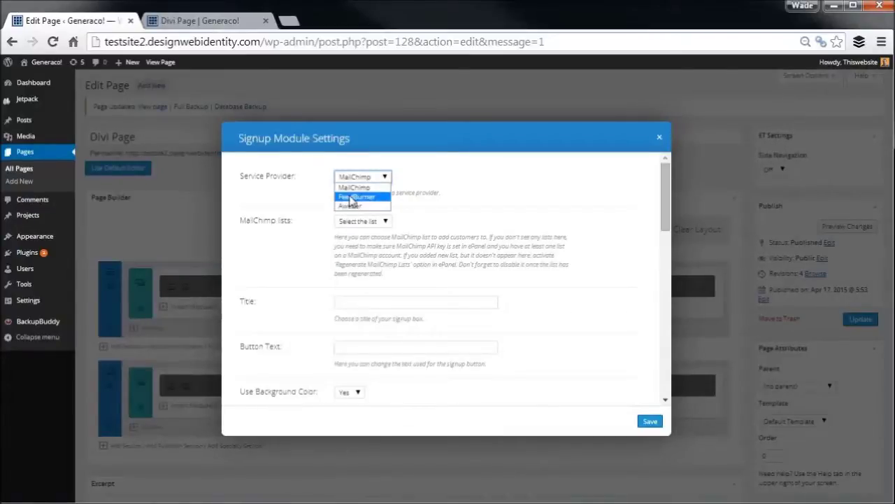
{"action": "left_click", "coordinate": [353, 198]}
{"action": "left_click", "coordinate": [356, 222]}
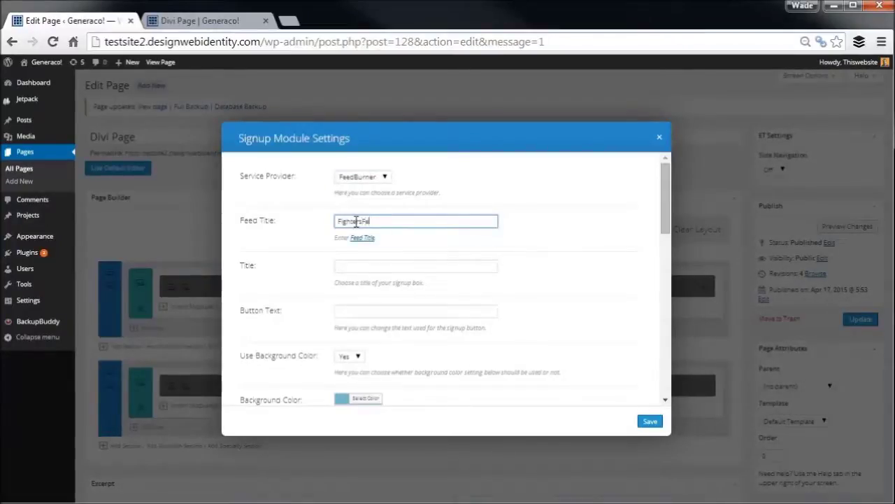
{"action": "left_click_drag", "start_coordinate": [410, 222], "coordinate": [330, 224]}
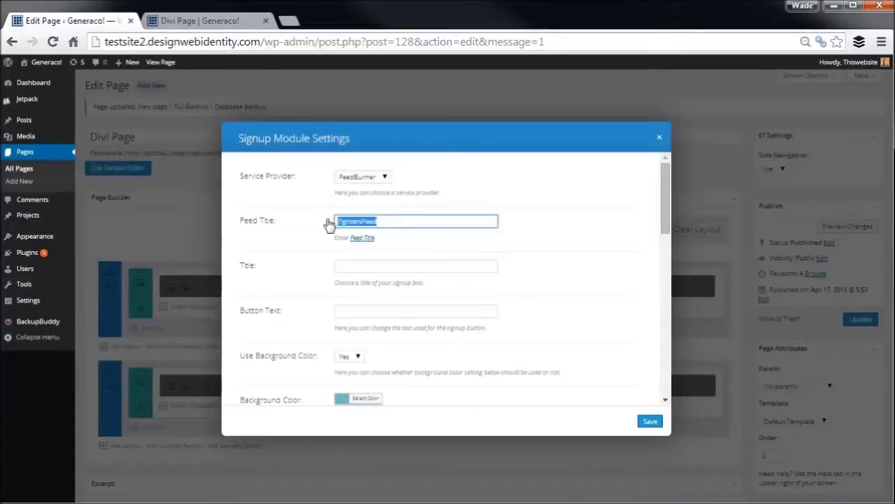
Step: Title the signup box 'Subscribe Today!' with a 'Sign Me Up!' button
{"action": "left_click", "coordinate": [392, 267]}
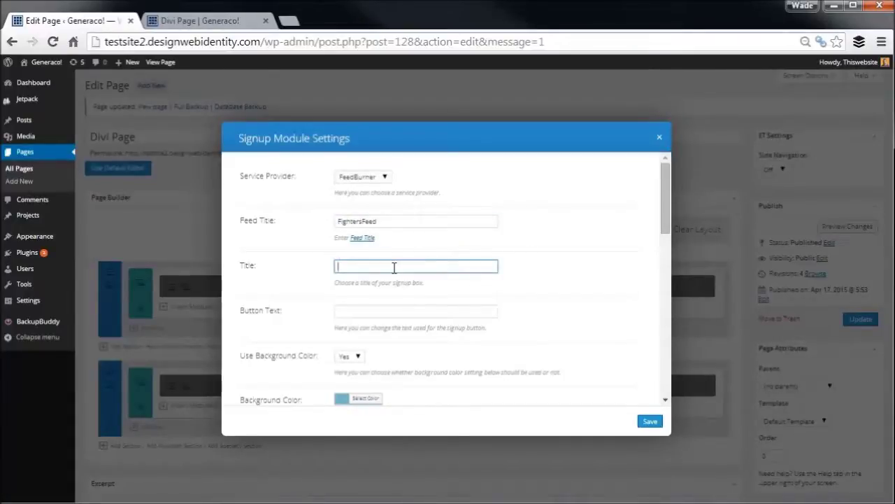
{"action": "type", "text": "Subscribe Today!"}
{"action": "left_click", "coordinate": [372, 308]}
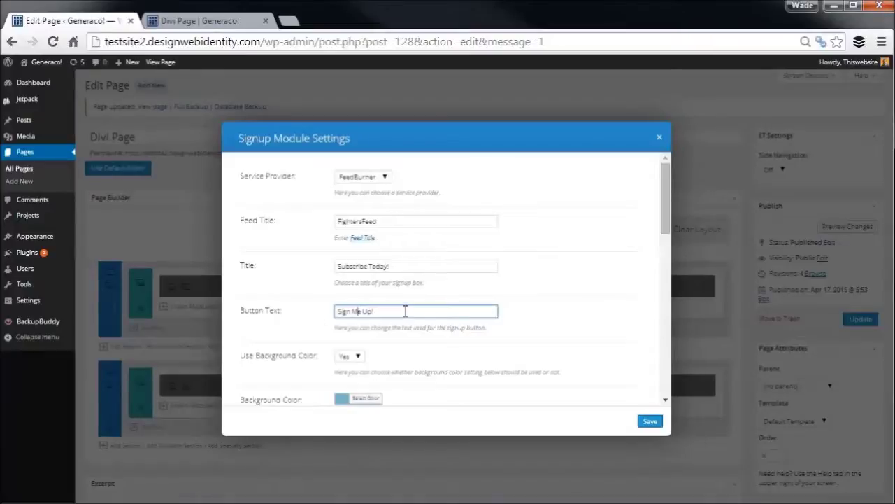
{"action": "left_click", "coordinate": [395, 311]}
Step: Center the signup box text, save the module, and update the page
{"action": "scroll", "coordinate": [374, 286], "scroll_direction": "down", "scroll_amount": 2}
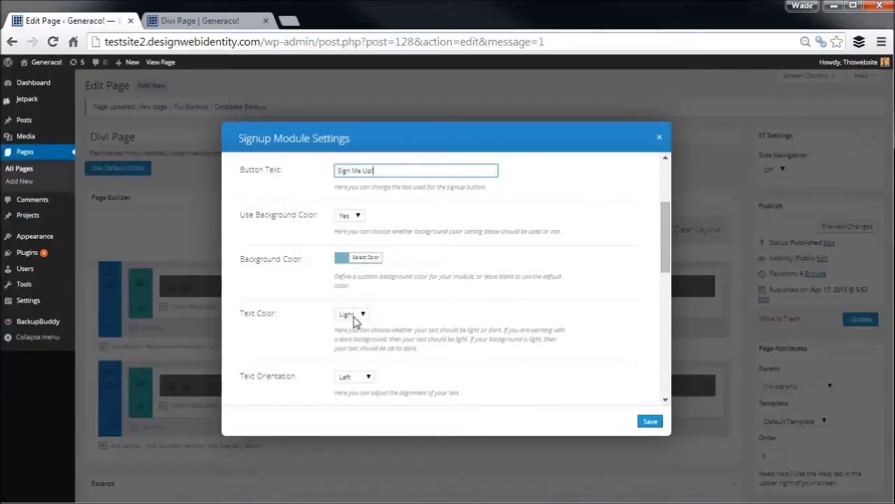
{"action": "left_click", "coordinate": [360, 382]}
{"action": "left_click", "coordinate": [350, 397]}
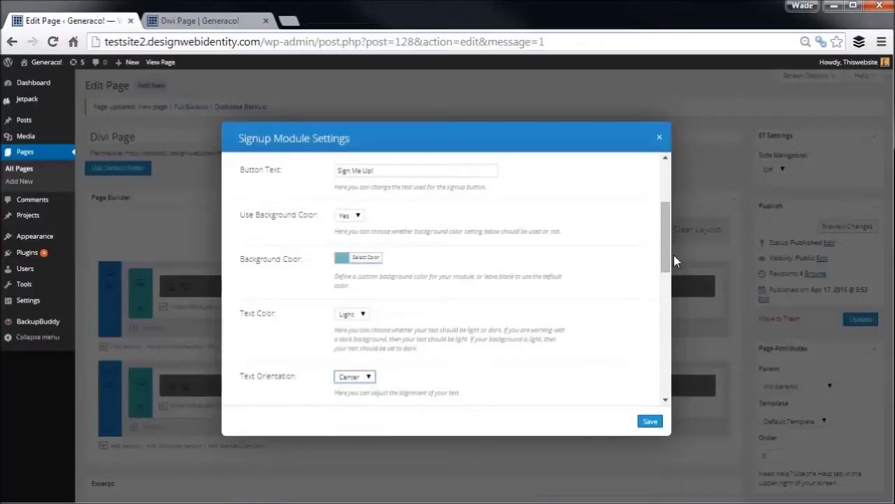
{"action": "left_click_drag", "start_coordinate": [668, 269], "coordinate": [668, 274]}
{"action": "scroll", "coordinate": [668, 277], "scroll_direction": "down", "scroll_amount": 4}
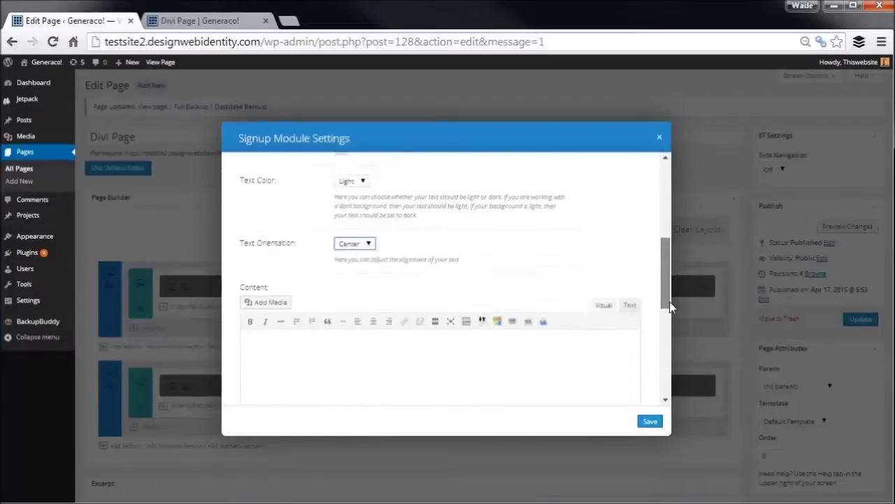
{"action": "left_click", "coordinate": [649, 421]}
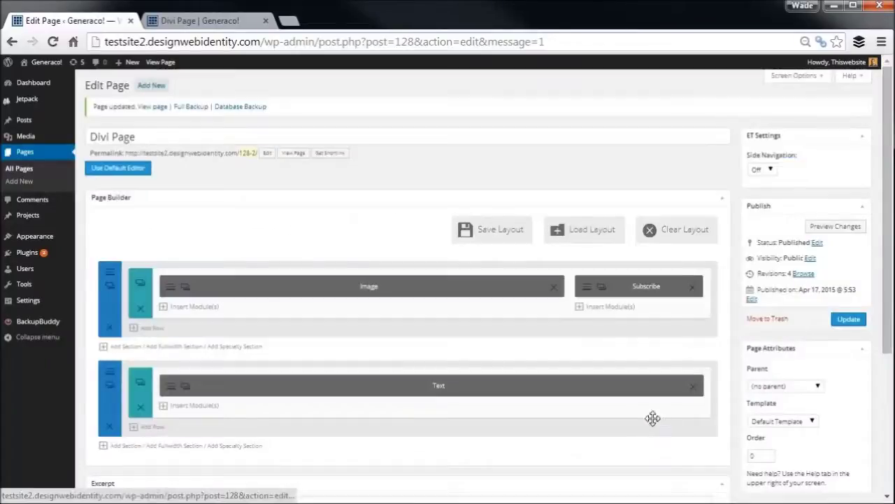
{"action": "left_click", "coordinate": [853, 324]}
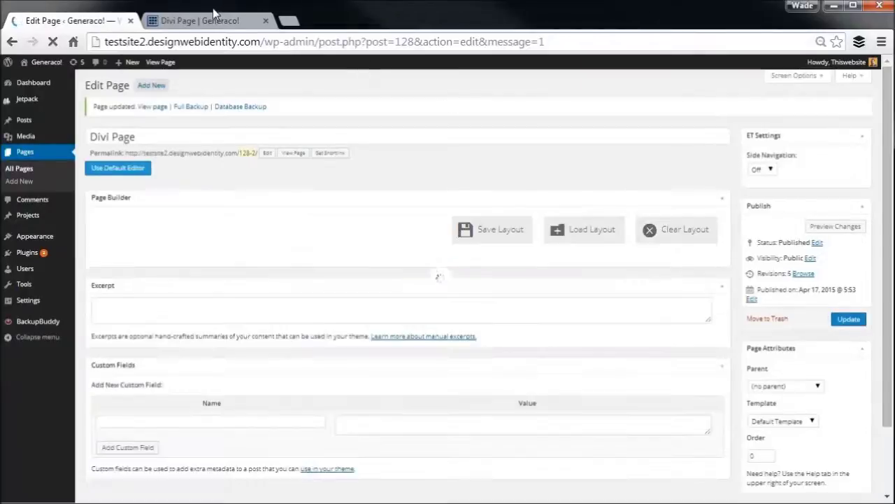
Step: Reload the live page and test the signup email field by typing and deleting 'test'
{"action": "left_click", "coordinate": [210, 21]}
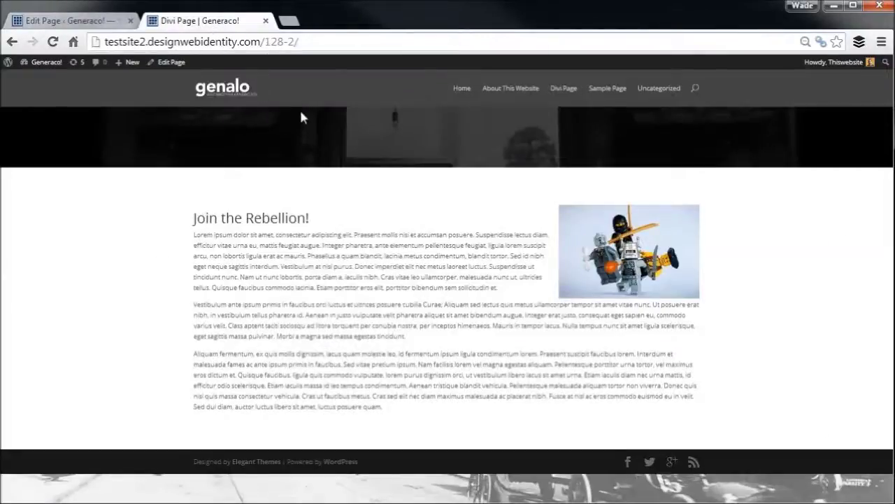
{"action": "left_click", "coordinate": [53, 44]}
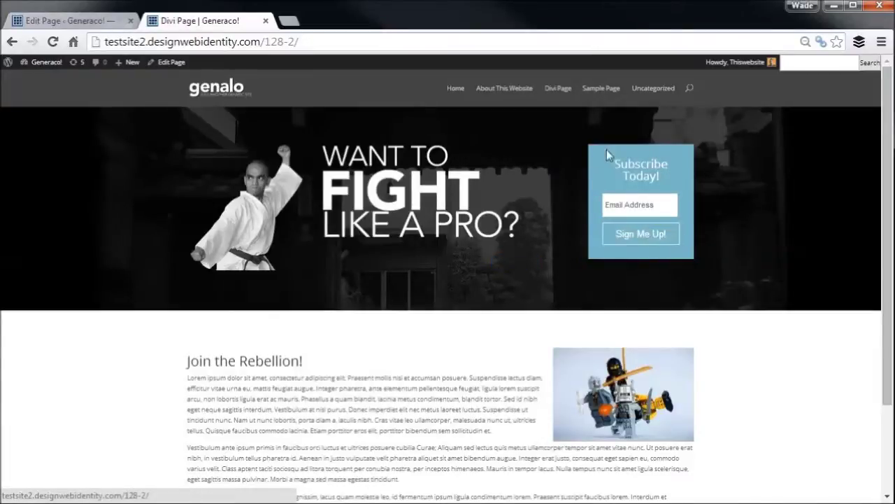
{"action": "left_click", "coordinate": [632, 202]}
{"action": "type", "text": "test"}
{"action": "double_click", "coordinate": [647, 203]}
{"action": "key", "text": "BackSpace"}
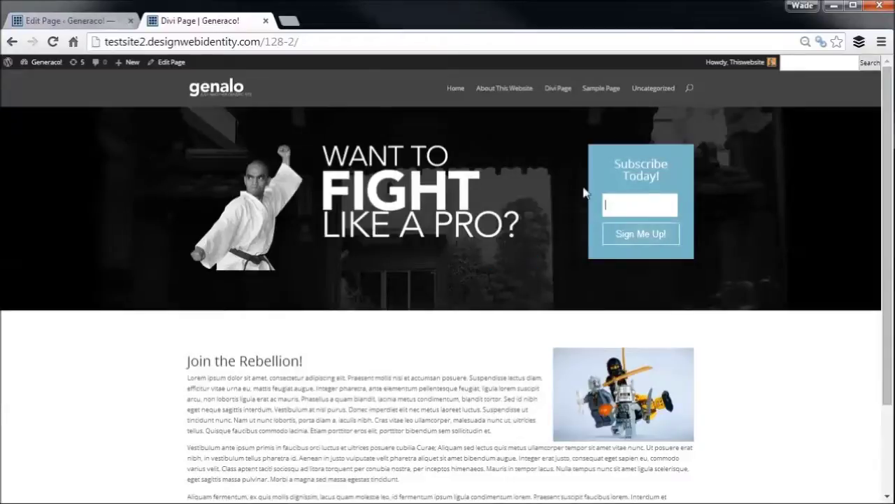
Step: Open the karate Image module settings, check the reloaded live page, then return to the editor
{"action": "left_click", "coordinate": [70, 21]}
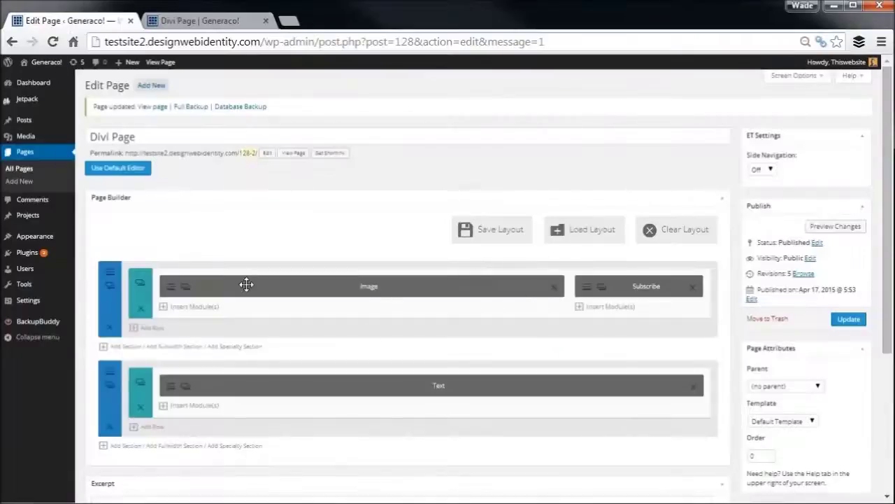
{"action": "left_click", "coordinate": [168, 291]}
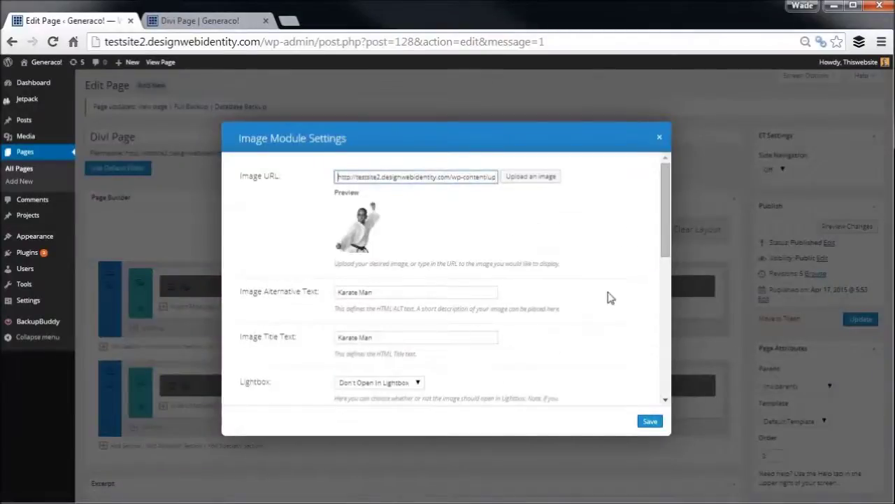
{"action": "left_click", "coordinate": [201, 22]}
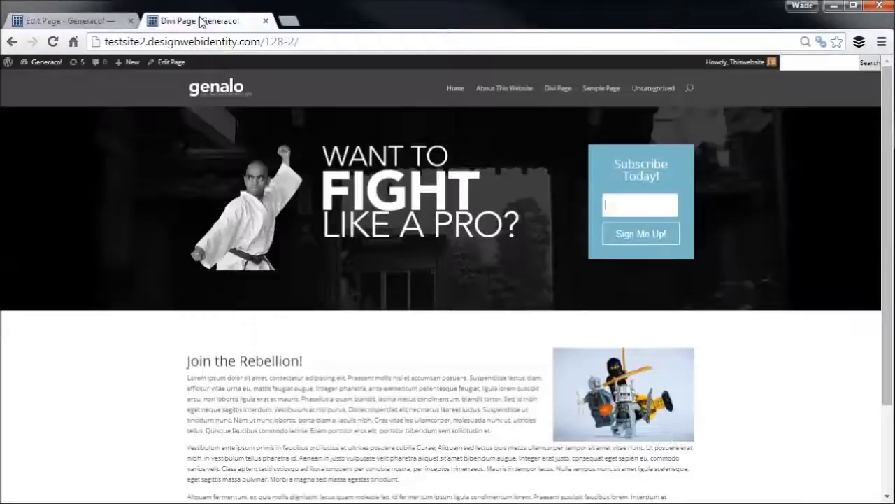
{"action": "left_click", "coordinate": [251, 87]}
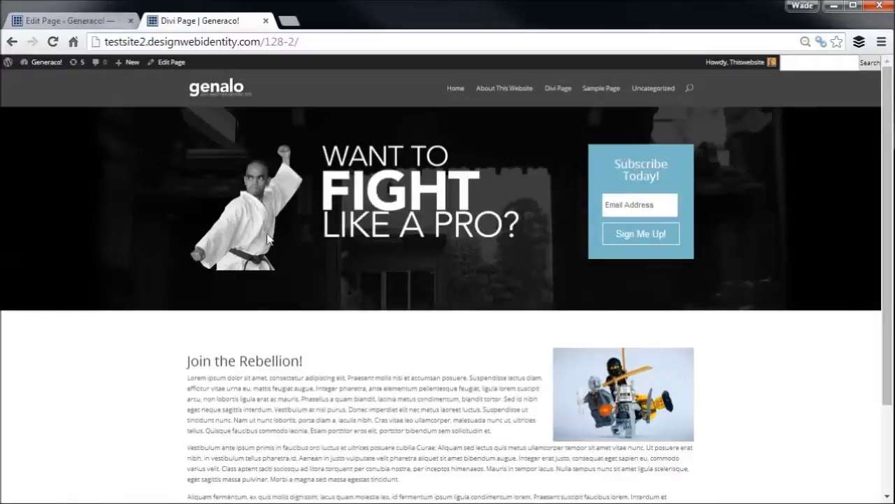
{"action": "left_click", "coordinate": [95, 21]}
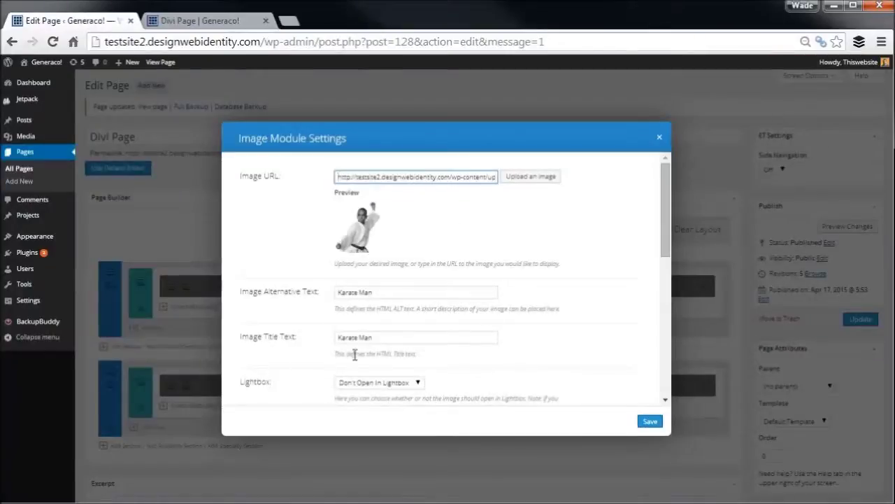
Step: Set the karate image's Remove Space Below The Image to Yes and save
{"action": "scroll", "coordinate": [355, 355], "scroll_direction": "down", "scroll_amount": 3}
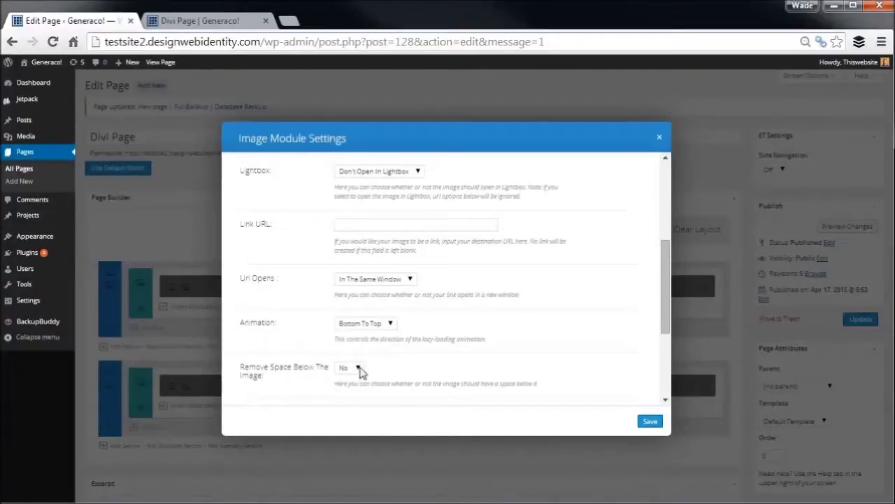
{"action": "left_click", "coordinate": [358, 369]}
{"action": "left_click", "coordinate": [358, 389]}
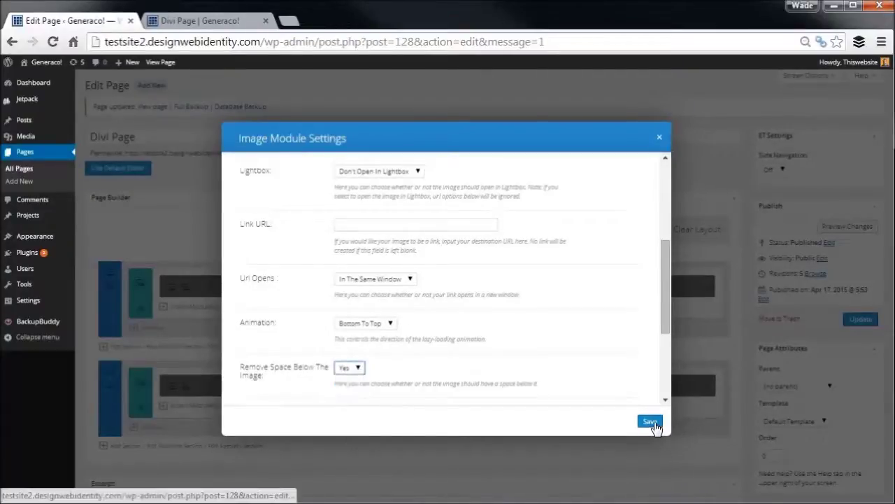
{"action": "left_click", "coordinate": [650, 422]}
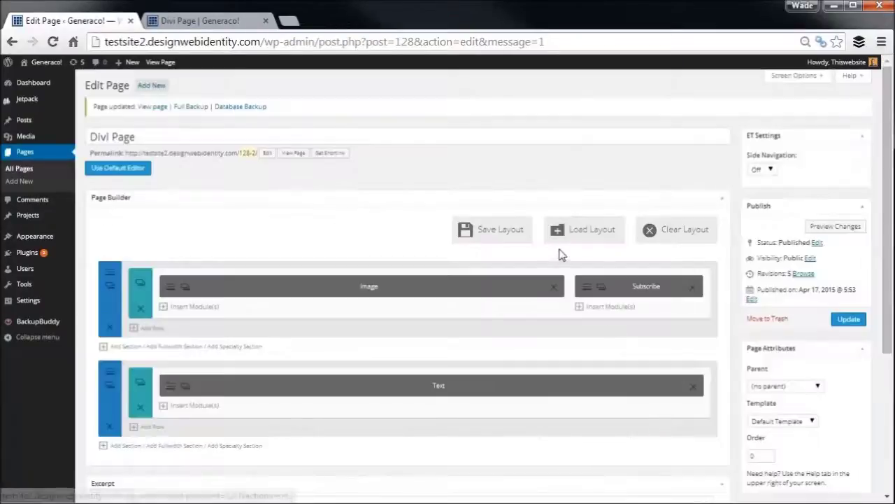
Step: Give the karate image a Left To Right animation and save
{"action": "left_click", "coordinate": [168, 292]}
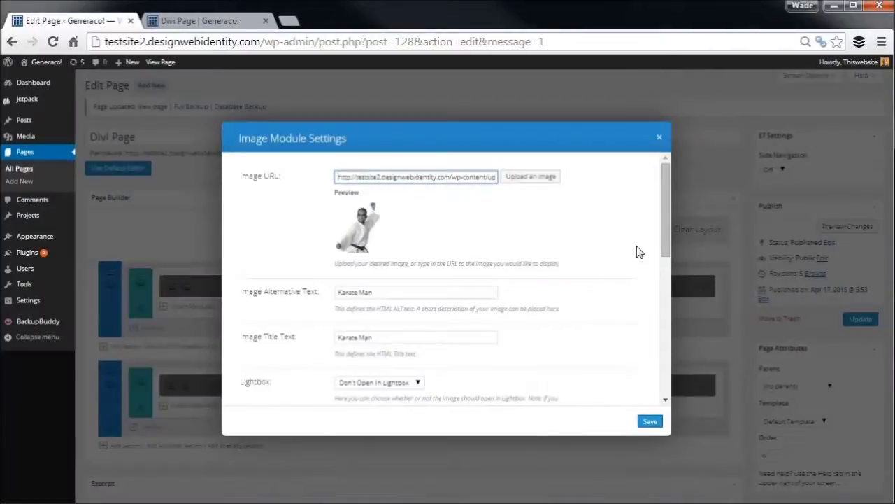
{"action": "scroll", "coordinate": [640, 280], "scroll_direction": "down", "scroll_amount": 5}
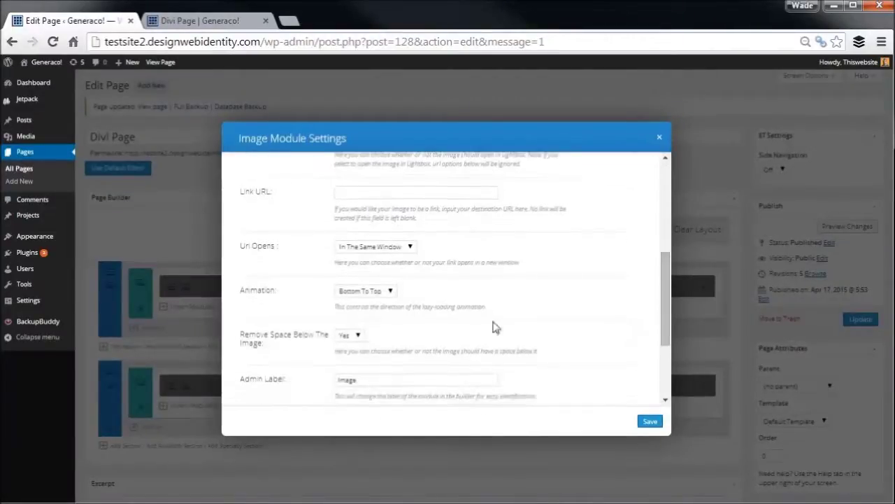
{"action": "left_click", "coordinate": [369, 292]}
{"action": "left_click", "coordinate": [373, 301]}
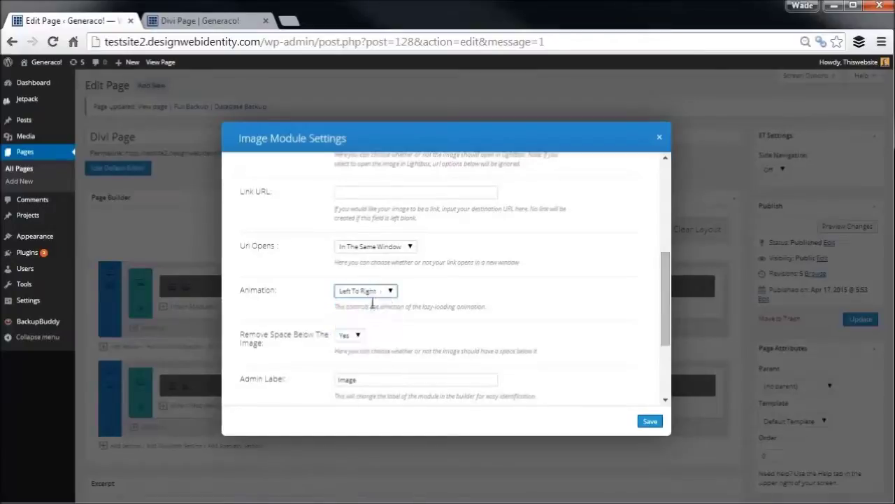
{"action": "left_click", "coordinate": [650, 423]}
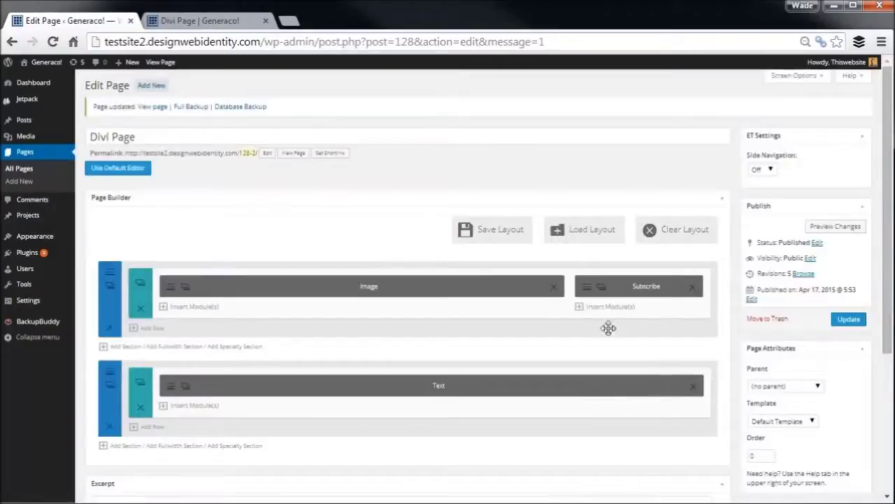
Step: Retitle the signup box 'Subscribe!' by removing 'Today', set Use Background Color to No, and save
{"action": "left_click", "coordinate": [584, 290]}
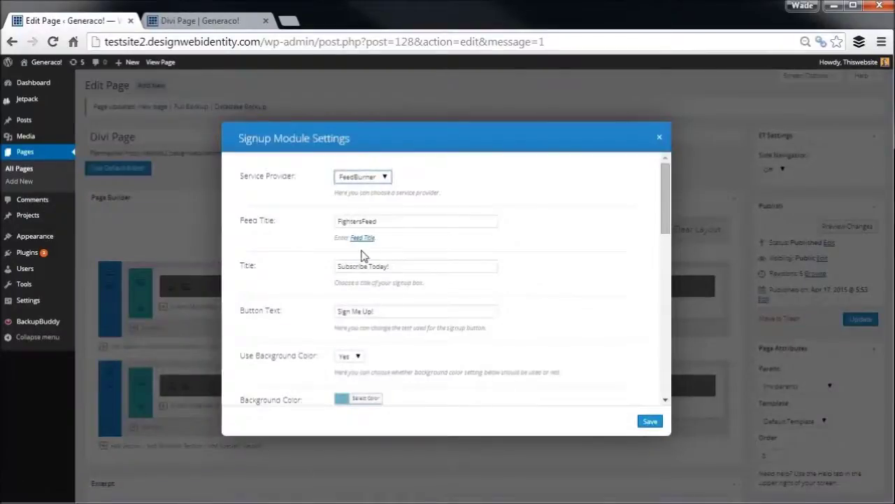
{"action": "left_click_drag", "start_coordinate": [369, 266], "coordinate": [387, 265]}
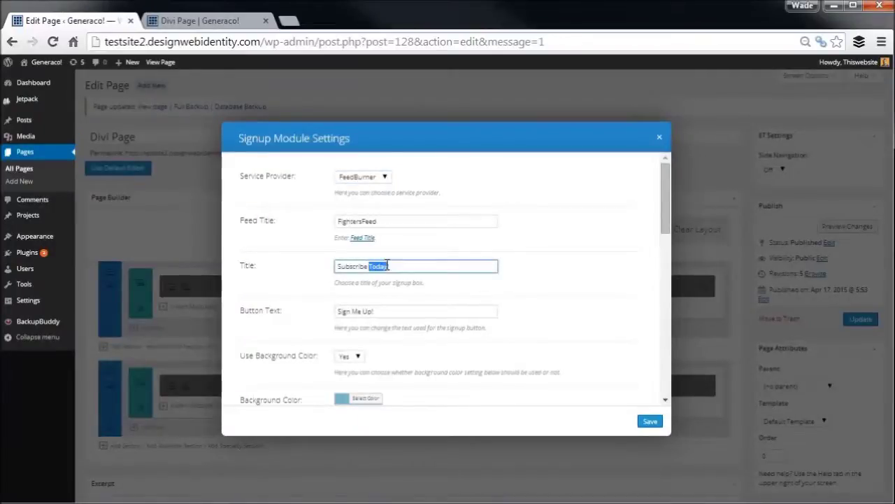
{"action": "key", "text": "BackSpace"}
{"action": "scroll", "coordinate": [379, 372], "scroll_direction": "down", "scroll_amount": 1}
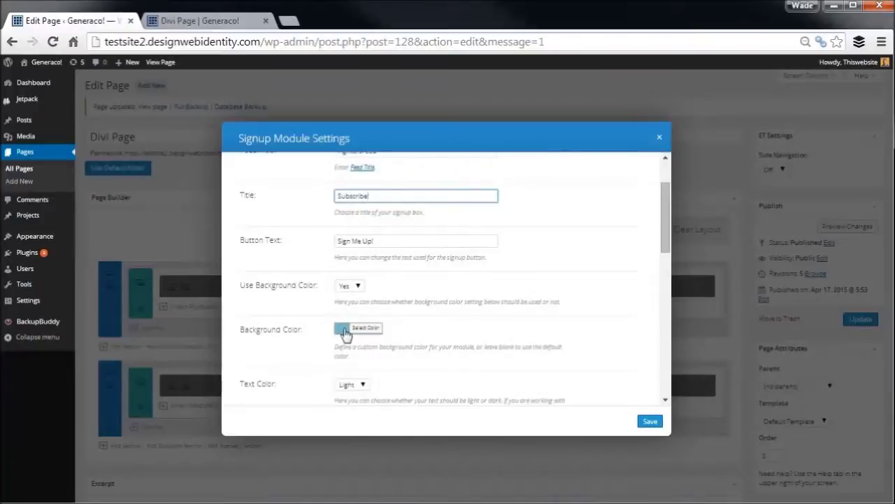
{"action": "left_click", "coordinate": [353, 288]}
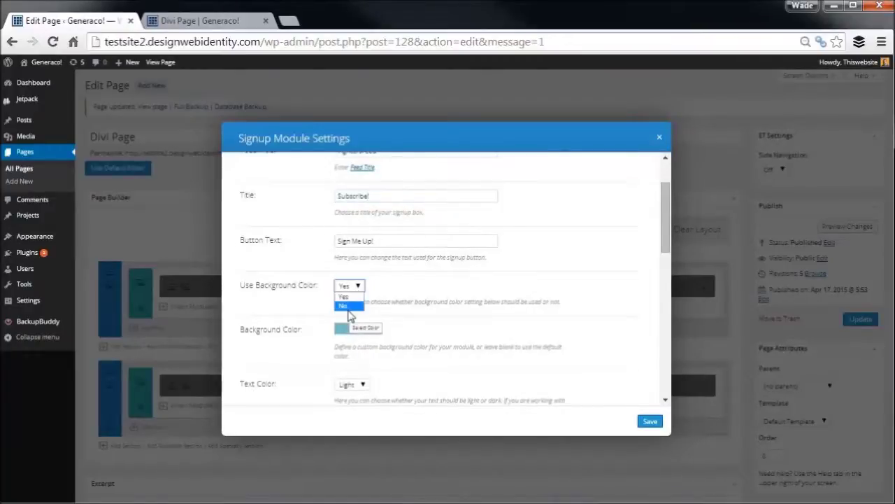
{"action": "left_click", "coordinate": [349, 312]}
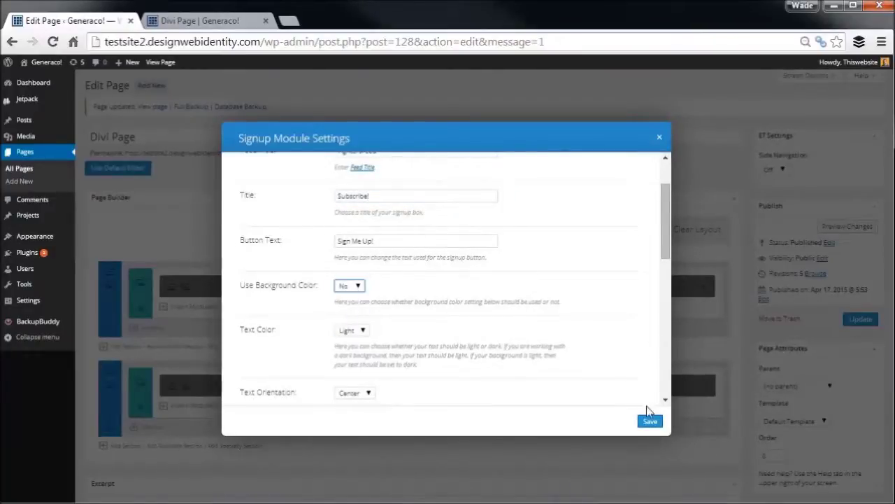
{"action": "left_click", "coordinate": [650, 421]}
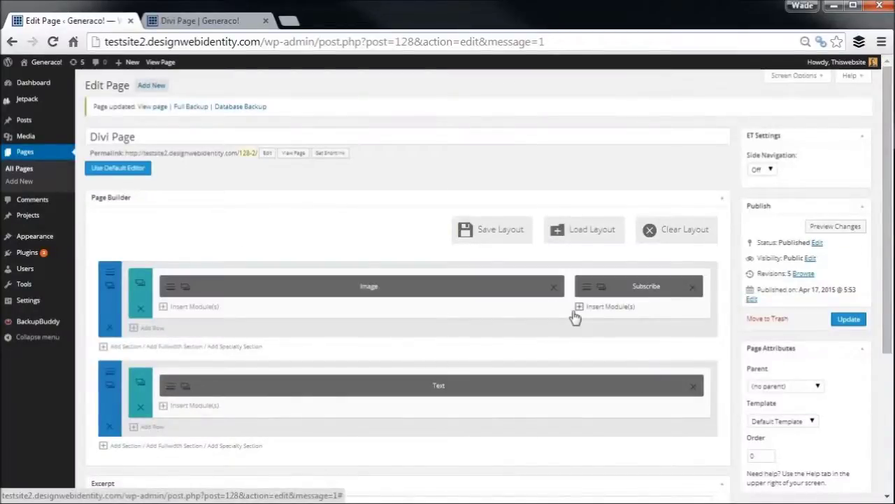
Step: Enable Use Parallax Effect on the hero section with the CSS parallax method and save
{"action": "left_click", "coordinate": [112, 275]}
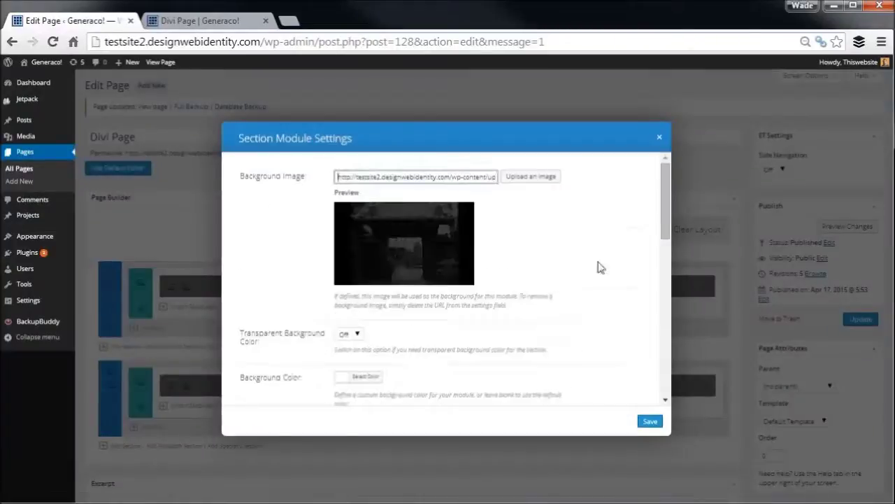
{"action": "left_click_drag", "start_coordinate": [665, 207], "coordinate": [648, 343]}
{"action": "scroll", "coordinate": [648, 343], "scroll_direction": "down", "scroll_amount": 1}
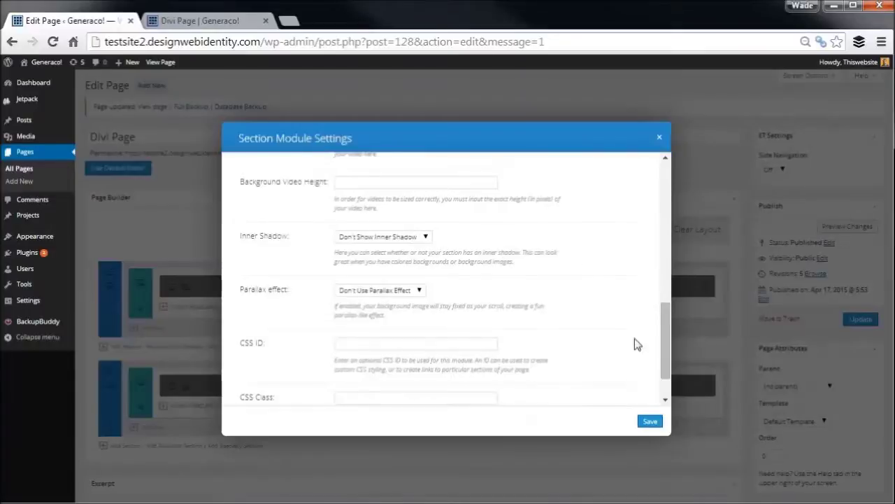
{"action": "left_click", "coordinate": [380, 292]}
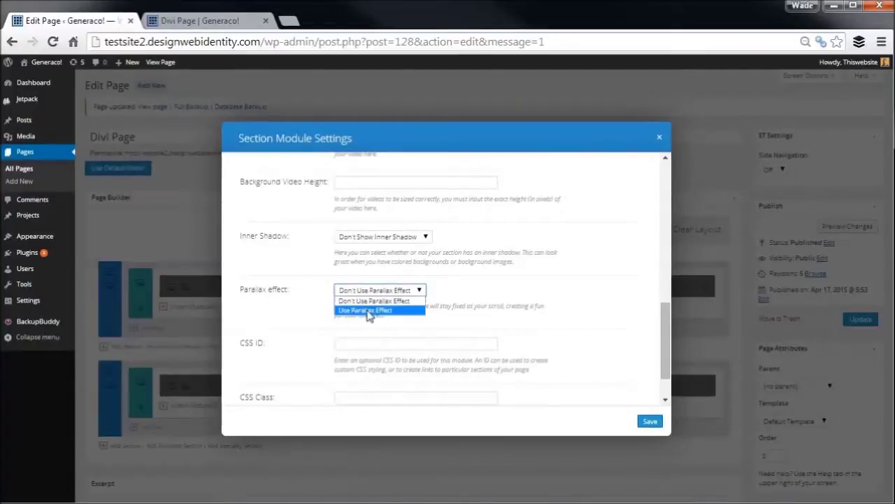
{"action": "left_click", "coordinate": [365, 310]}
{"action": "left_click", "coordinate": [388, 343]}
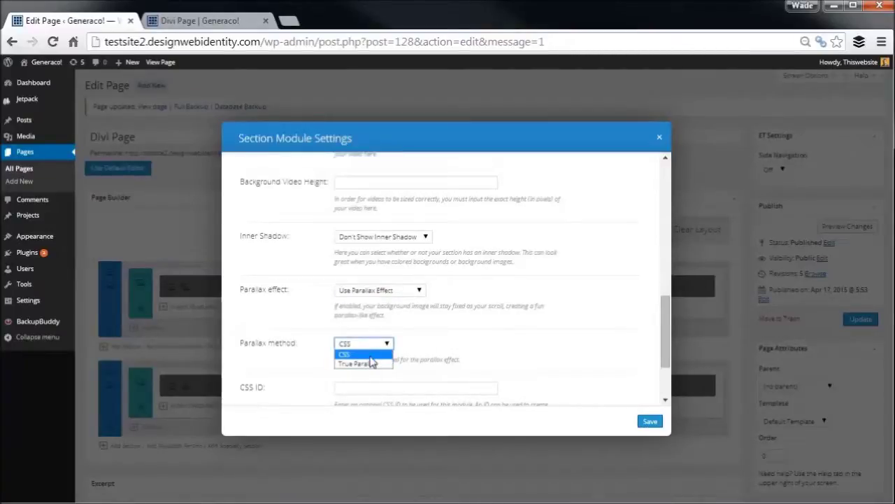
{"action": "left_click", "coordinate": [370, 355]}
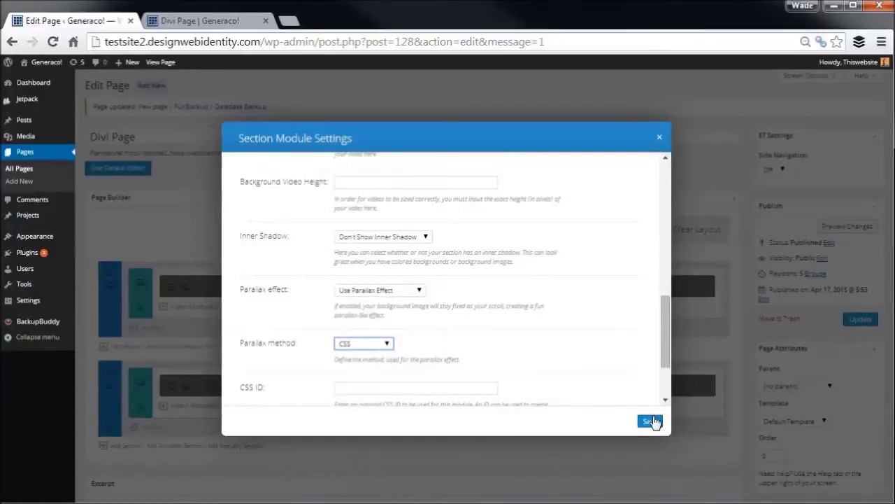
{"action": "left_click", "coordinate": [652, 421]}
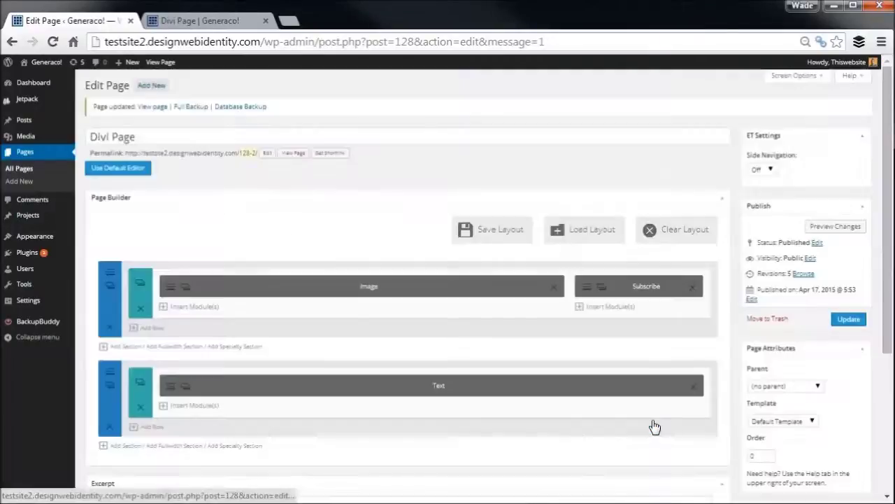
Step: Update the page and reload the live page to preview the transparent Subscribe! box
{"action": "left_click", "coordinate": [846, 329]}
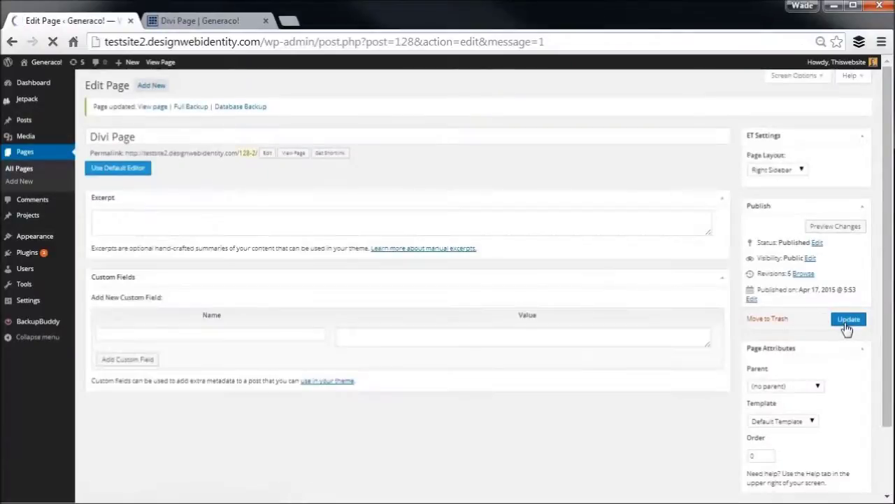
{"action": "left_click", "coordinate": [214, 19]}
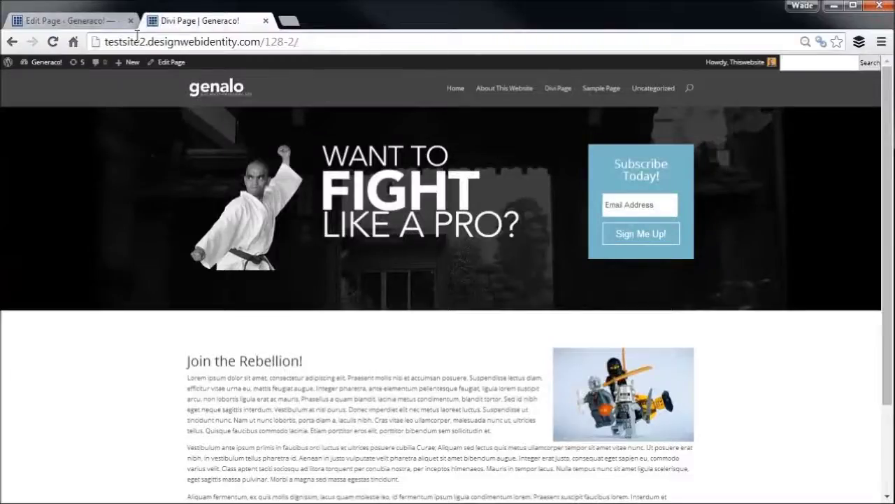
{"action": "left_click", "coordinate": [54, 42]}
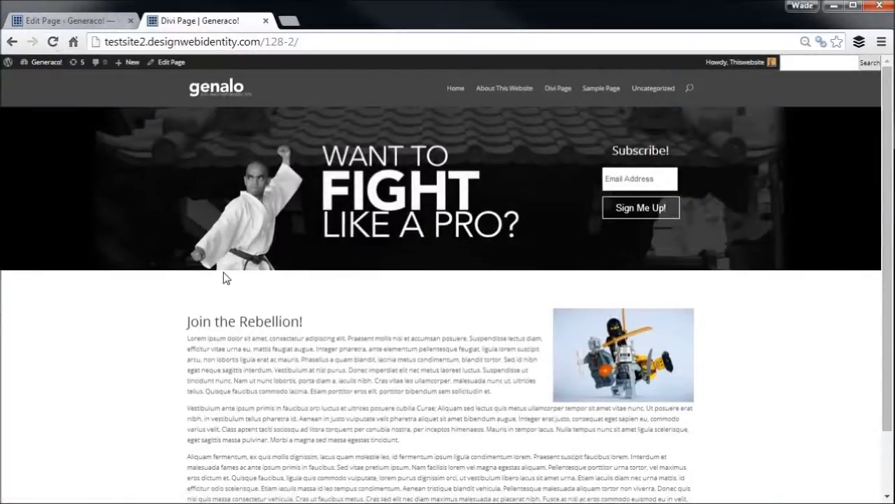
{"action": "mouse_move", "coordinate": [264, 273]}
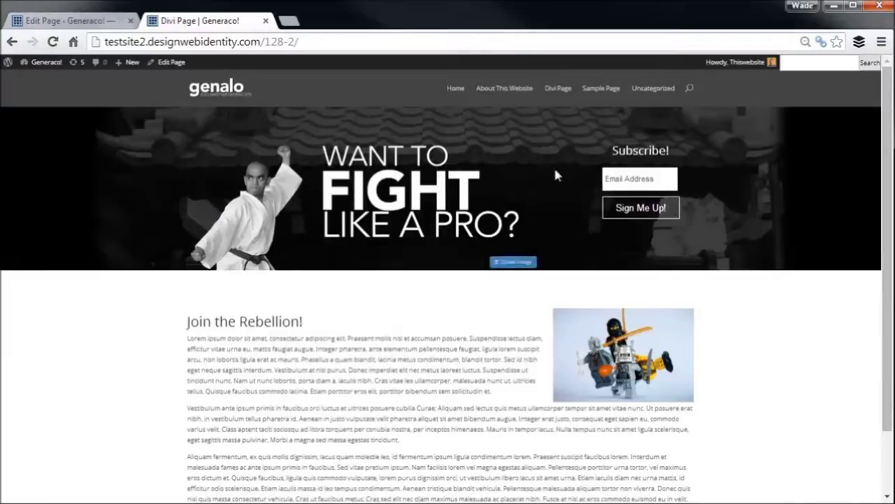
Step: Add a new row to the hero section with a 2/3 + 1/3 column layout
{"action": "left_click", "coordinate": [77, 21]}
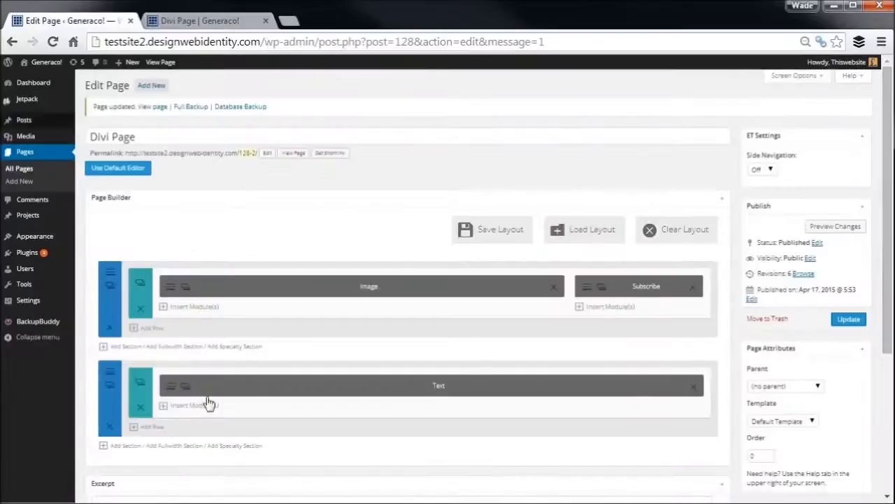
{"action": "left_click", "coordinate": [134, 327]}
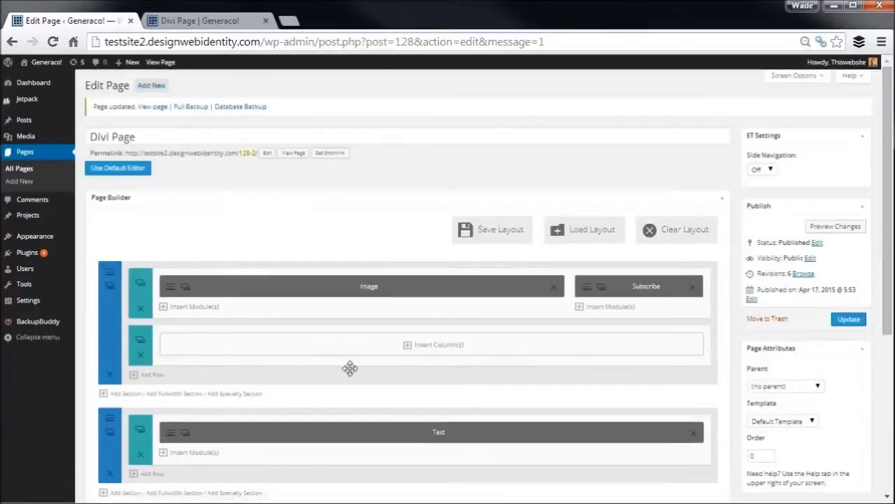
{"action": "left_click", "coordinate": [428, 354]}
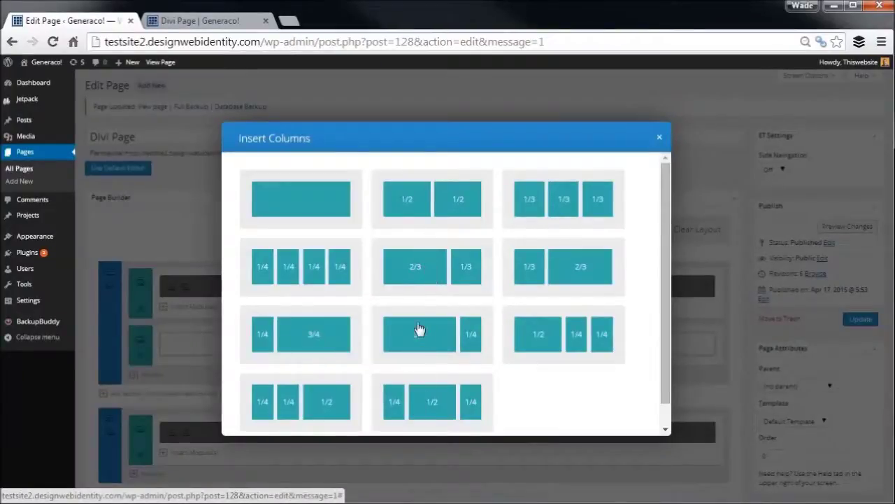
{"action": "left_click", "coordinate": [430, 279]}
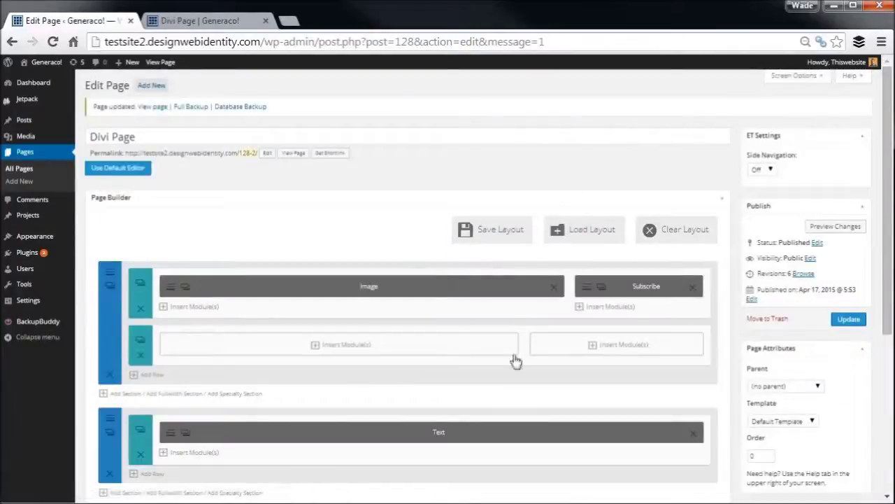
Step: Move the Image and Subscribe modules into the new row, delete the empty old row, and update
{"action": "left_click_drag", "start_coordinate": [356, 286], "coordinate": [347, 344]}
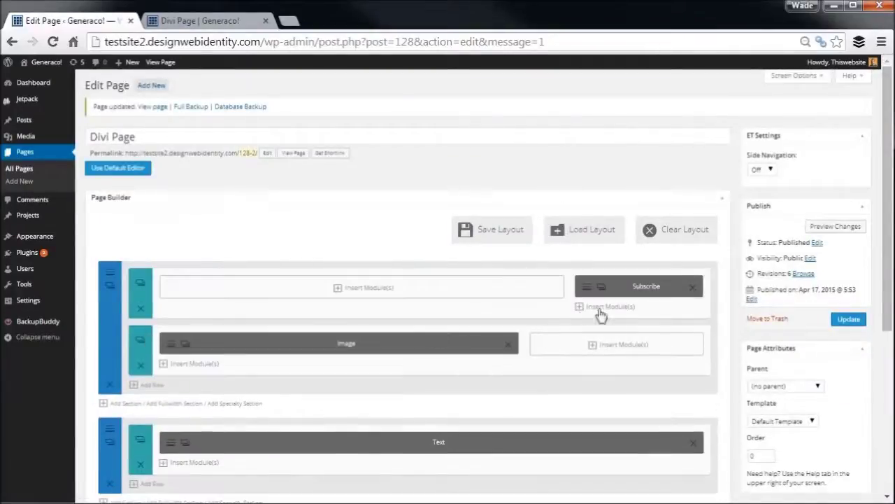
{"action": "left_click_drag", "start_coordinate": [619, 293], "coordinate": [605, 334]}
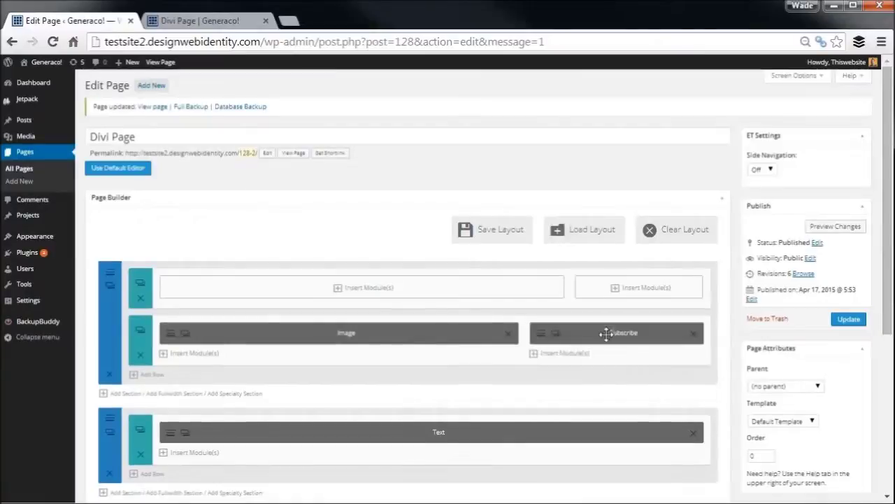
{"action": "left_click", "coordinate": [140, 298]}
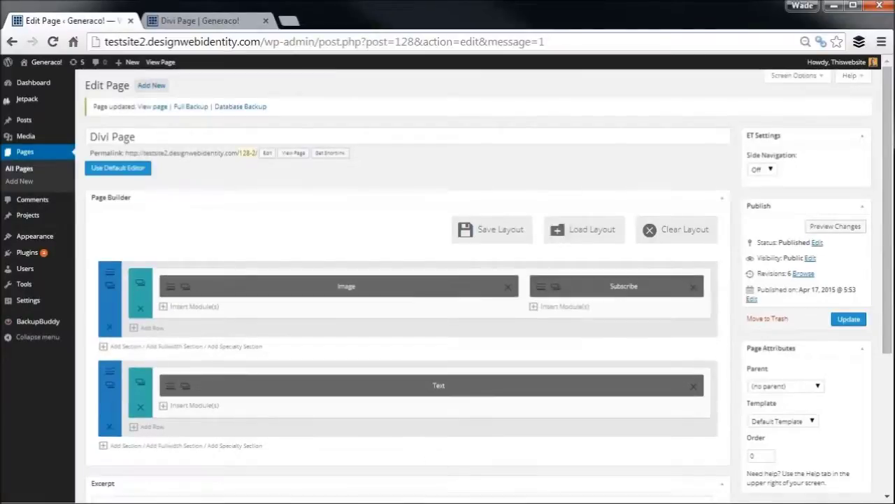
{"action": "left_click", "coordinate": [847, 319]}
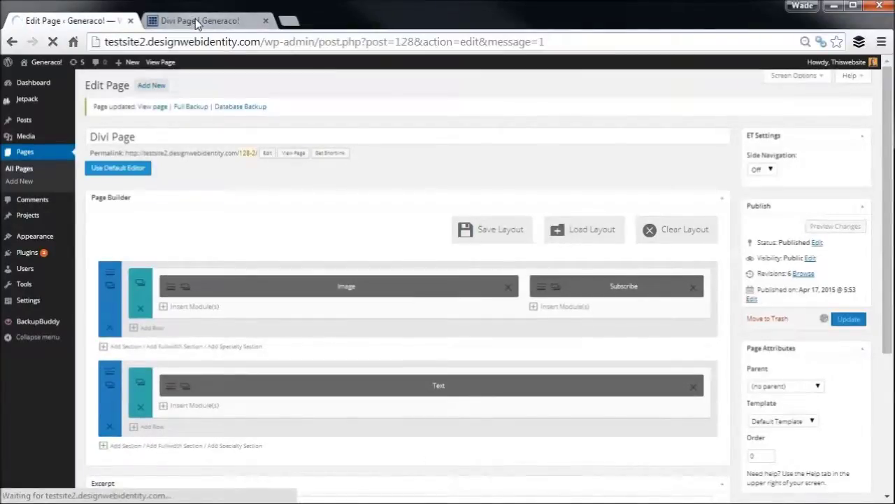
Step: Reload the live page to view the new row layout and try the Email Address field
{"action": "left_click", "coordinate": [197, 22]}
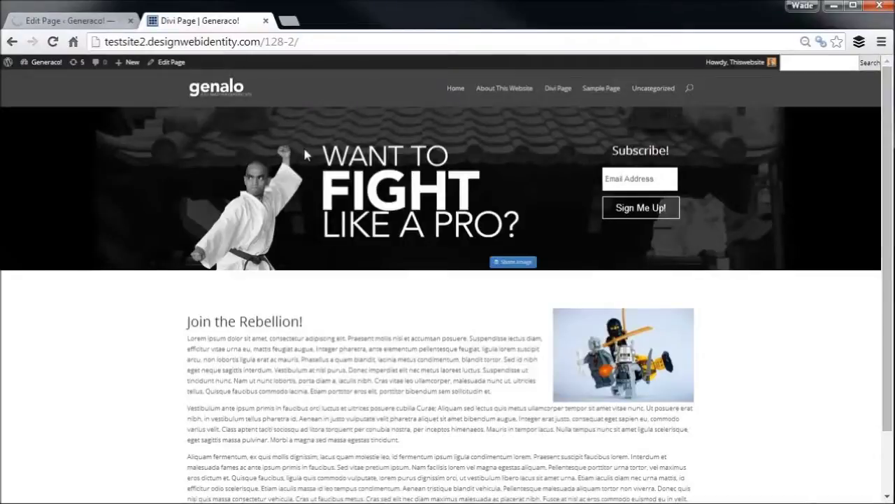
{"action": "left_click", "coordinate": [52, 42]}
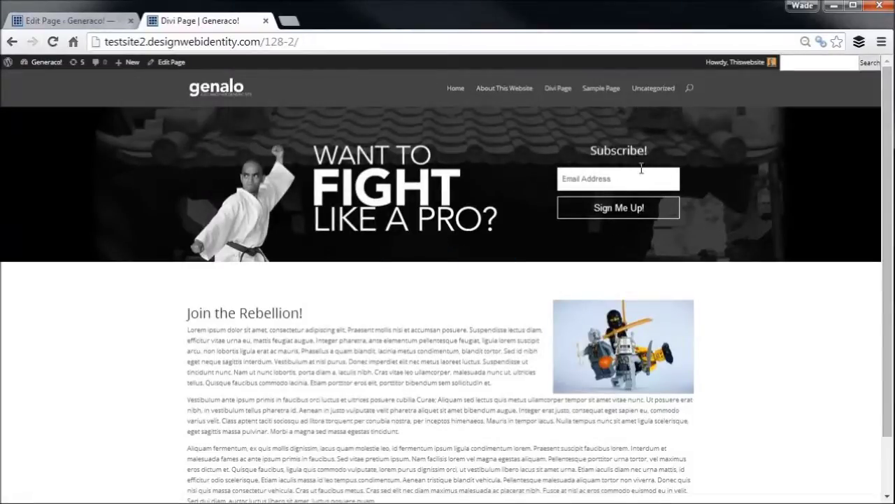
{"action": "mouse_move", "coordinate": [426, 223]}
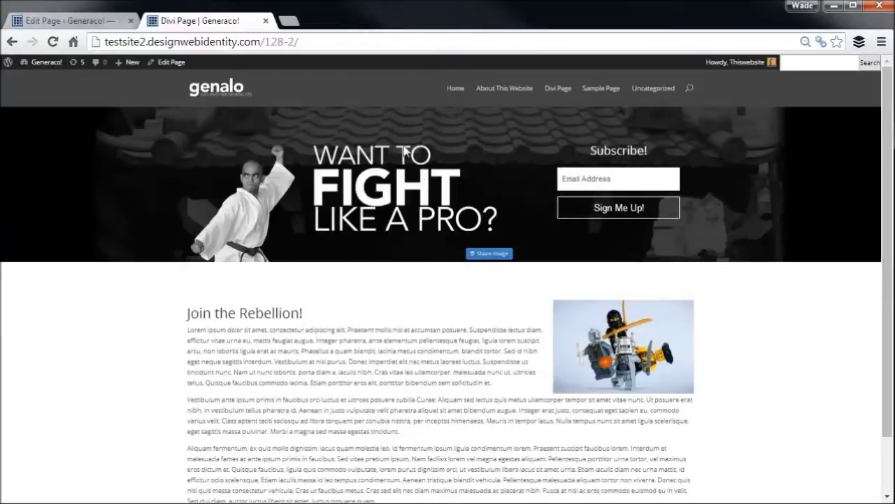
{"action": "left_click", "coordinate": [600, 179]}
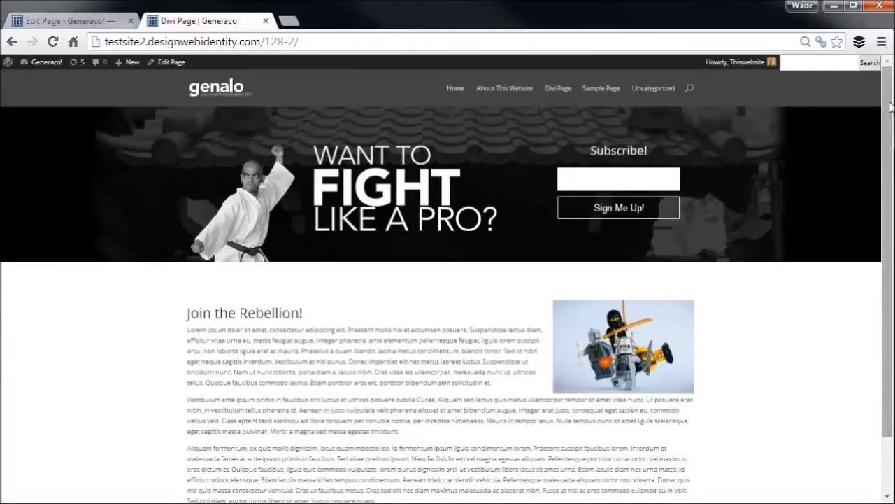
{"action": "scroll", "coordinate": [890, 117], "scroll_direction": "down", "scroll_amount": 1}
{"action": "mouse_move", "coordinate": [891, 117]}
{"action": "left_mouse_down"}
{"action": "mouse_move", "coordinate": [889, 189]}
{"action": "mouse_move", "coordinate": [889, 132]}
{"action": "left_mouse_up"}
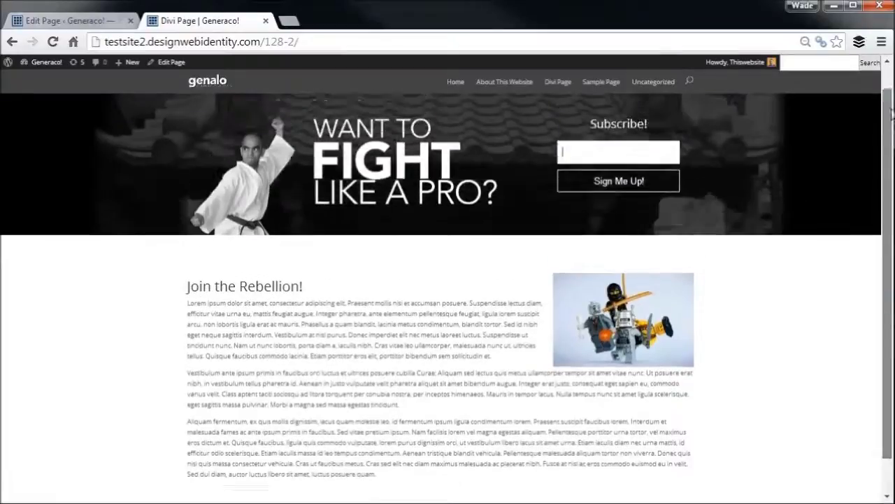
{"action": "left_click", "coordinate": [634, 209]}
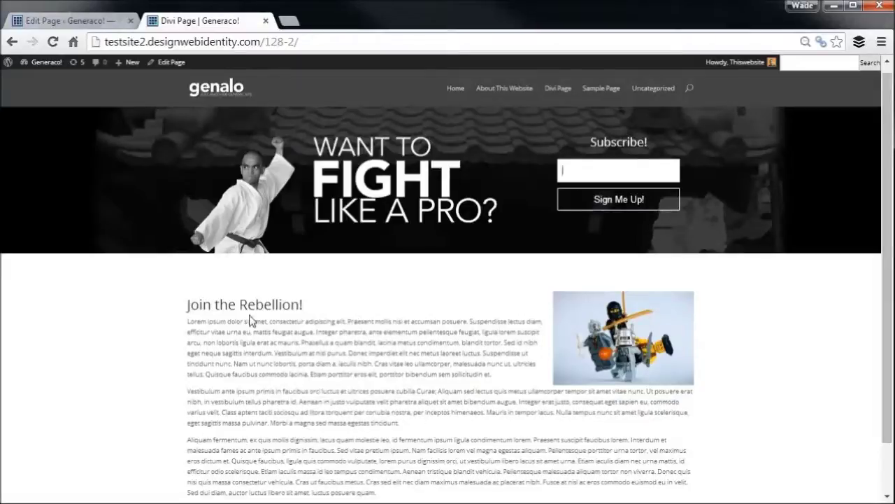
{"action": "left_click_drag", "start_coordinate": [252, 311], "coordinate": [342, 399]}
{"action": "left_click", "coordinate": [335, 348]}
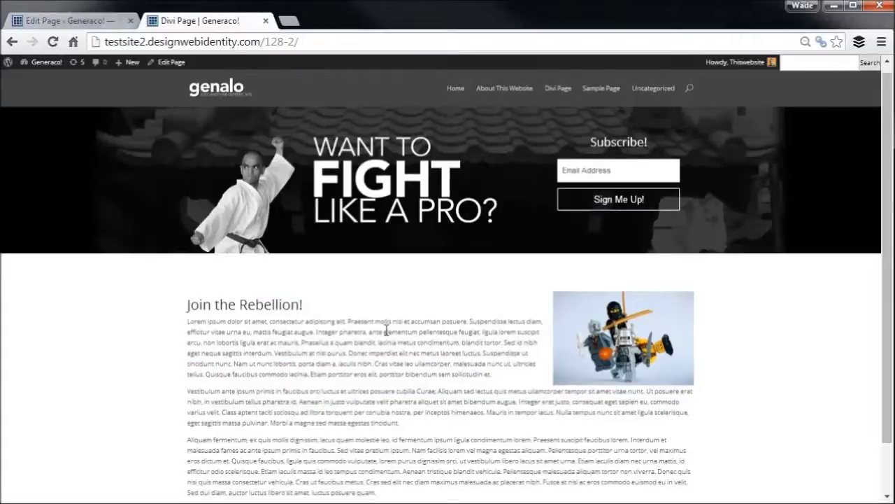